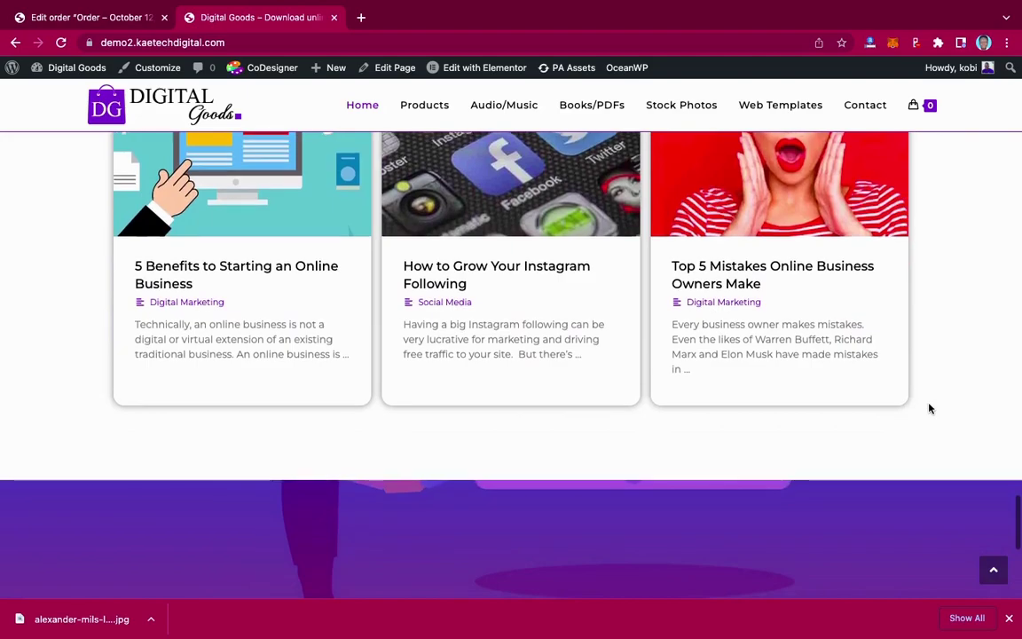
{"action": "scroll", "coordinate": [930, 408], "scroll_direction": "down", "scroll_amount": 5}
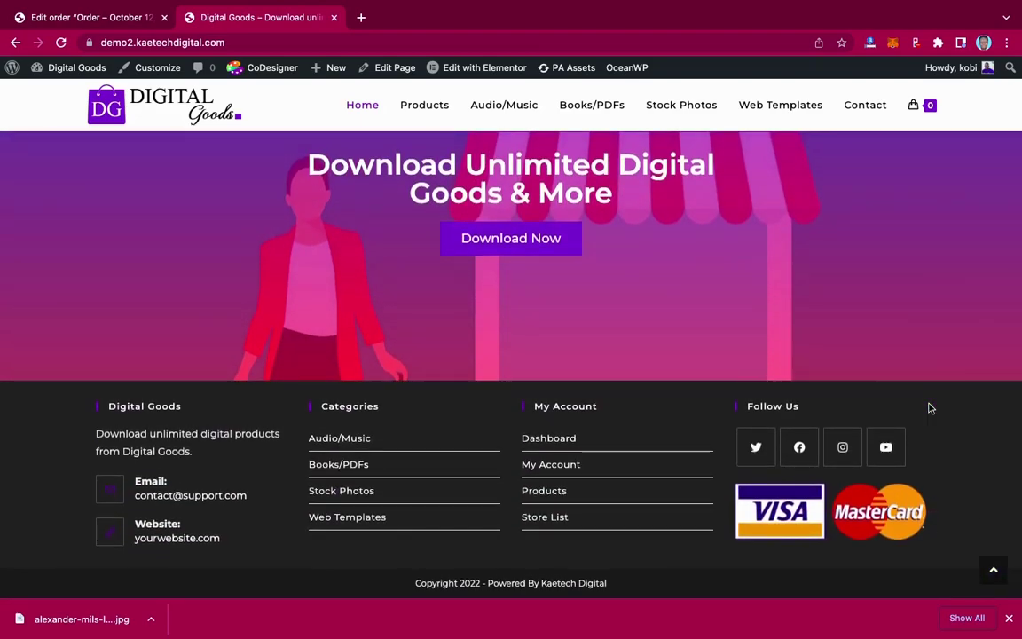
{"action": "scroll", "coordinate": [930, 408], "scroll_direction": "up", "scroll_amount": 15}
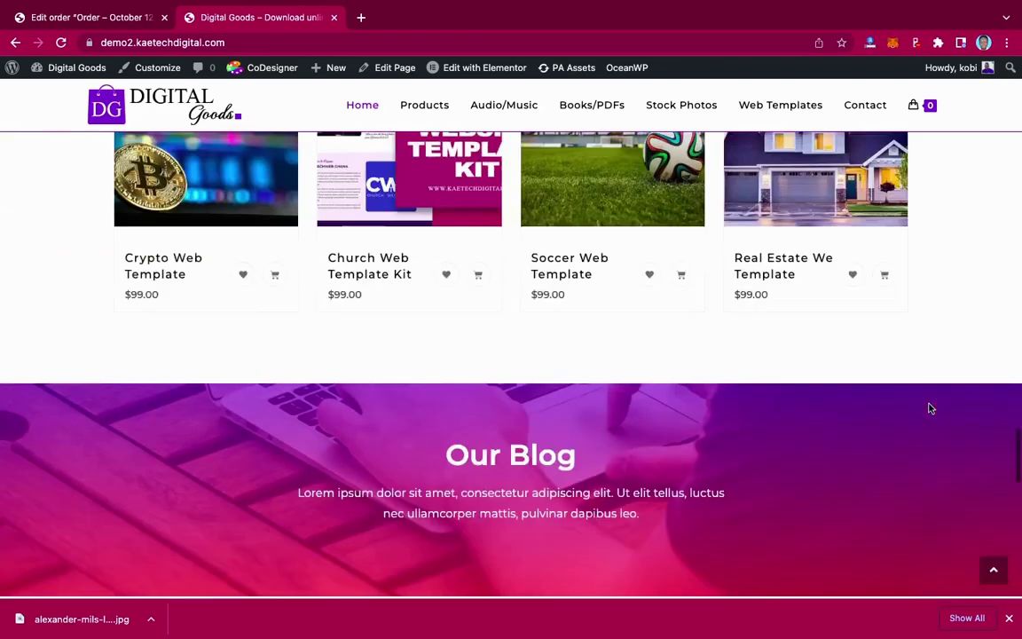
{"action": "scroll", "coordinate": [930, 408], "scroll_direction": "up", "scroll_amount": 10}
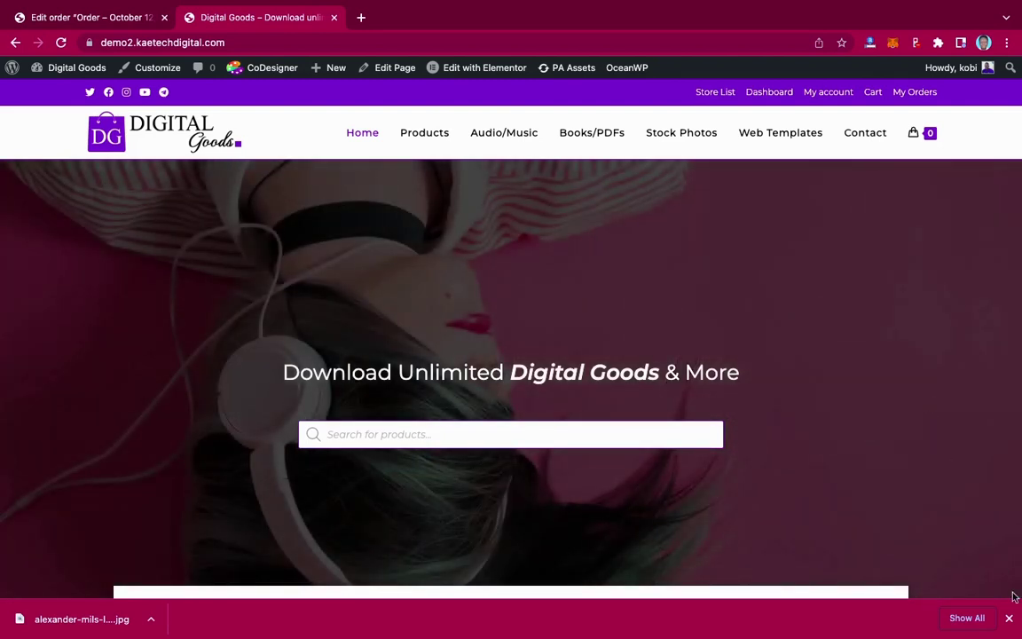
- Close Chrome's download shelf so the storefront's category cards are visible again
{"action": "left_click", "coordinate": [1009, 618]}
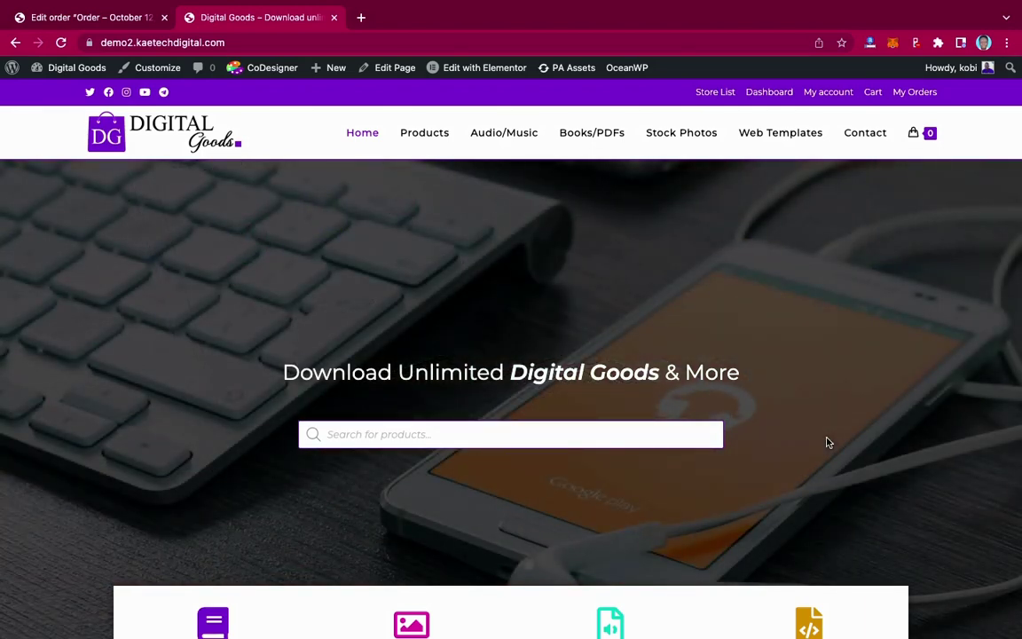
{"action": "scroll", "coordinate": [827, 442], "scroll_direction": "down", "scroll_amount": 2}
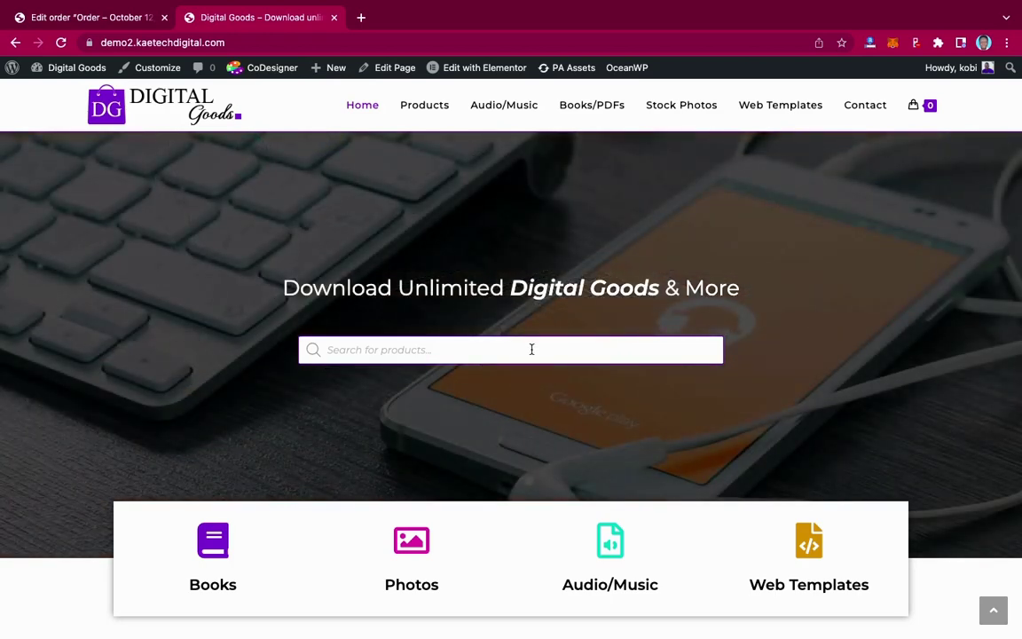
- Search the store for 'rose' to see the Rose Flower suggestion, then clear the search
{"action": "left_click", "coordinate": [531, 349]}
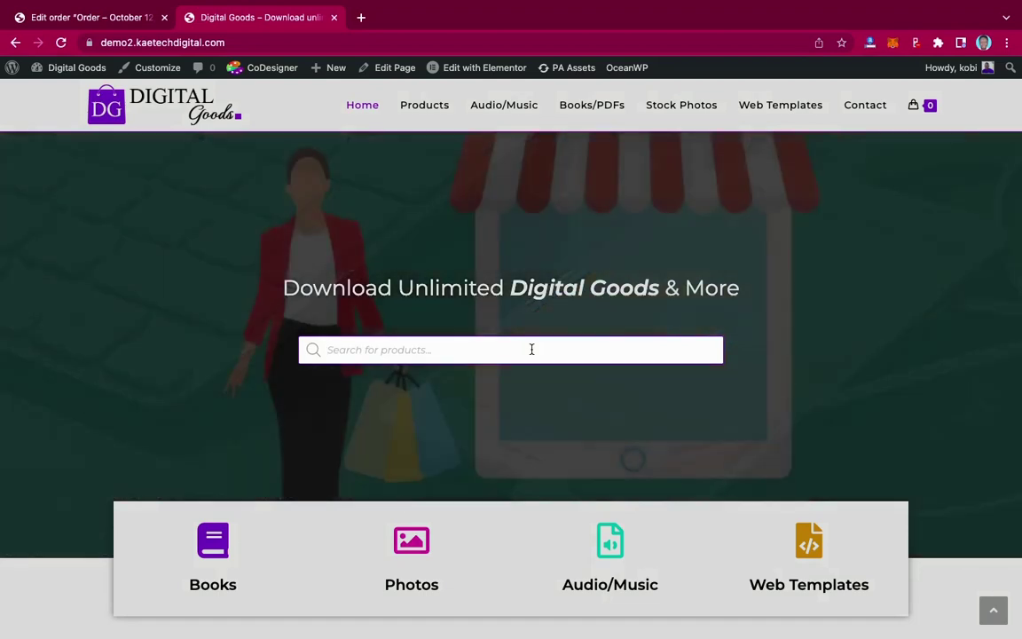
{"action": "type", "text": "rose"}
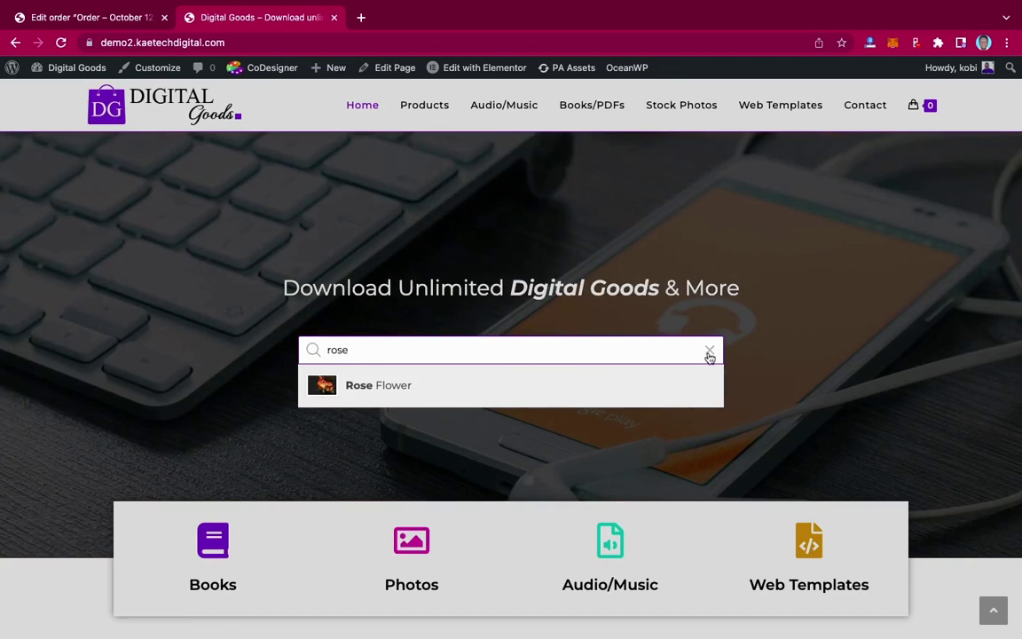
{"action": "left_click", "coordinate": [710, 352]}
{"action": "scroll", "coordinate": [757, 293], "scroll_direction": "up", "scroll_amount": 2}
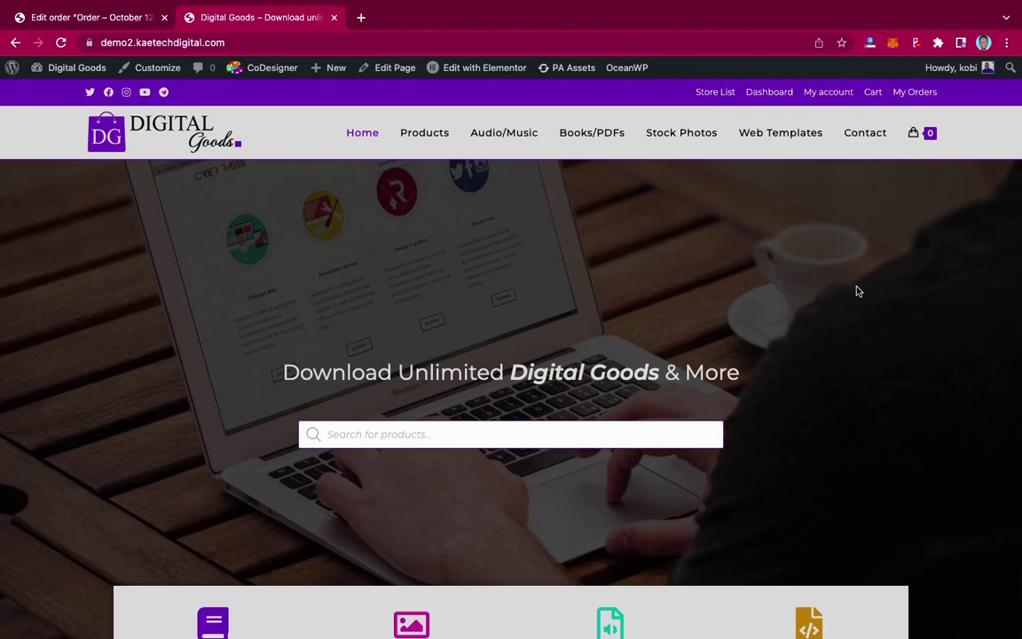
{"action": "scroll", "coordinate": [857, 291], "scroll_direction": "down", "scroll_amount": 2}
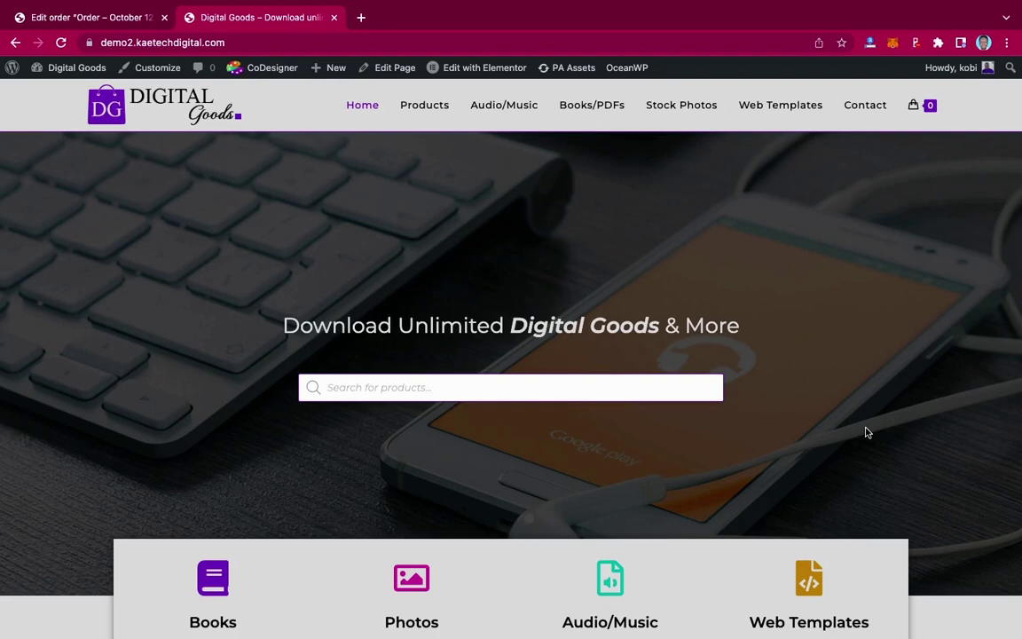
{"action": "scroll", "coordinate": [867, 432], "scroll_direction": "down", "scroll_amount": 5}
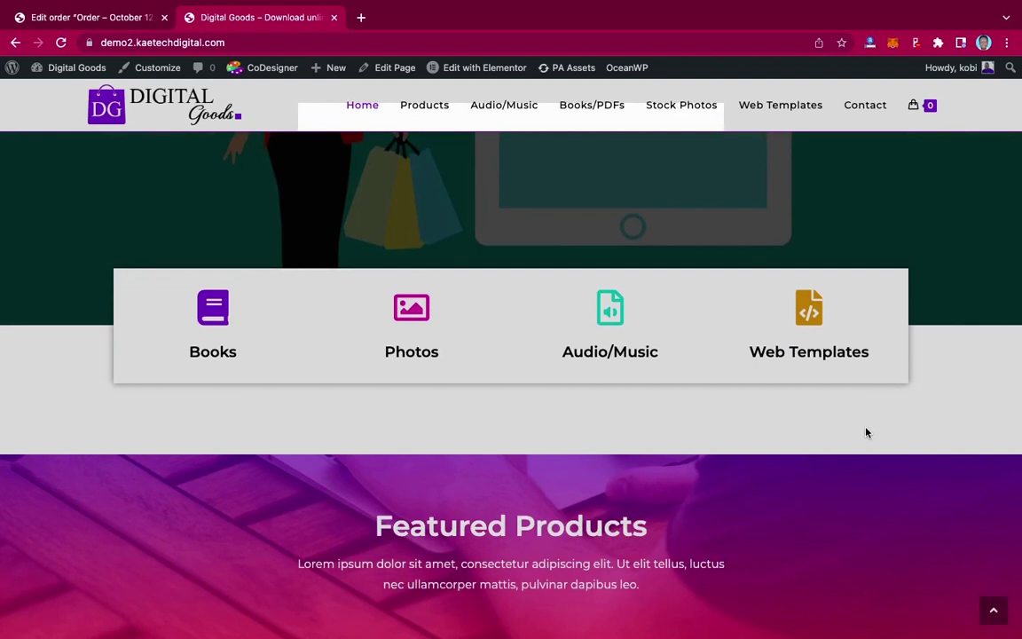
{"action": "scroll", "coordinate": [866, 432], "scroll_direction": "down", "scroll_amount": 1}
{"action": "scroll", "coordinate": [866, 432], "scroll_direction": "up", "scroll_amount": 1}
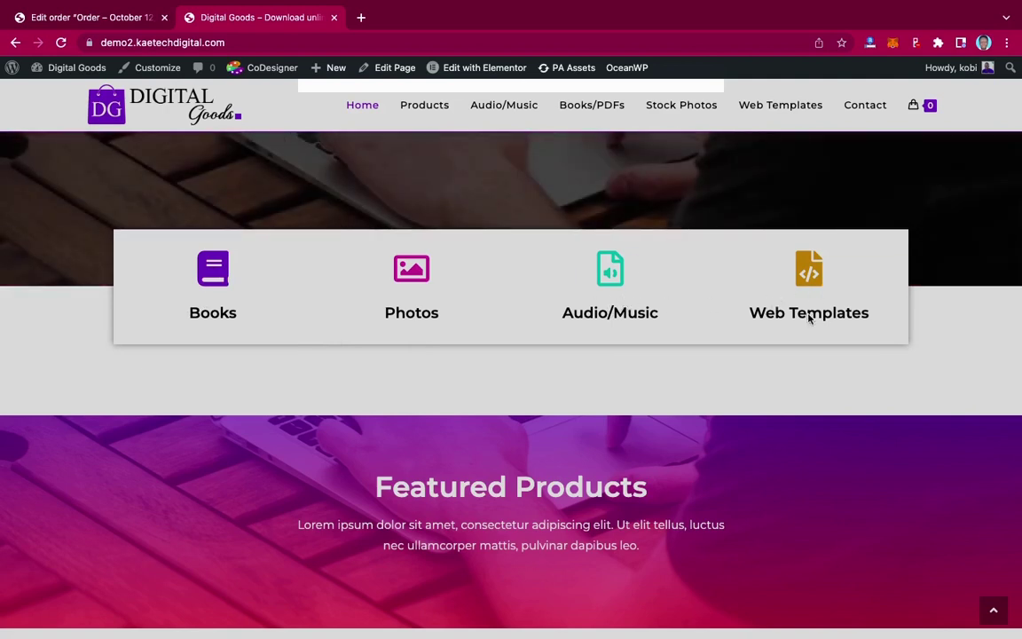
{"action": "scroll", "coordinate": [809, 319], "scroll_direction": "up", "scroll_amount": 5}
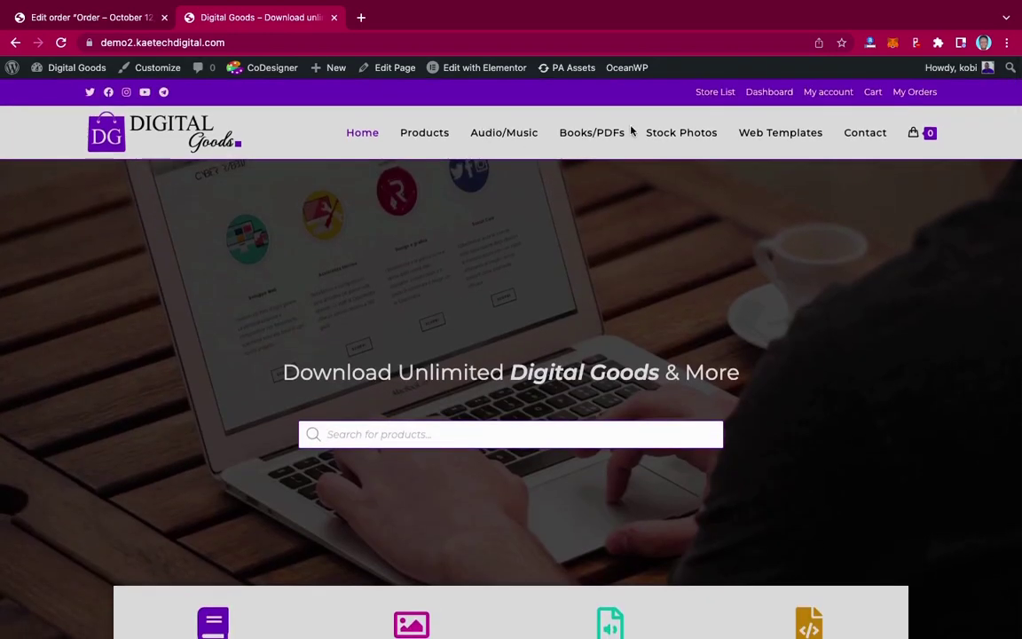
{"action": "scroll", "coordinate": [812, 375], "scroll_direction": "down", "scroll_amount": 6}
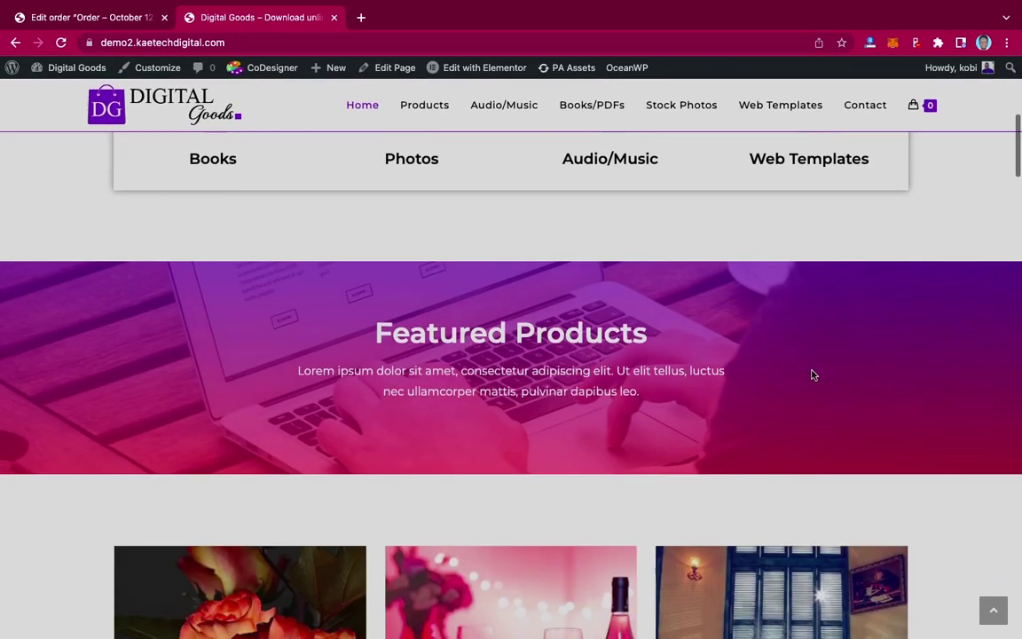
{"action": "scroll", "coordinate": [812, 374], "scroll_direction": "up", "scroll_amount": 1}
{"action": "scroll", "coordinate": [812, 374], "scroll_direction": "down", "scroll_amount": 4}
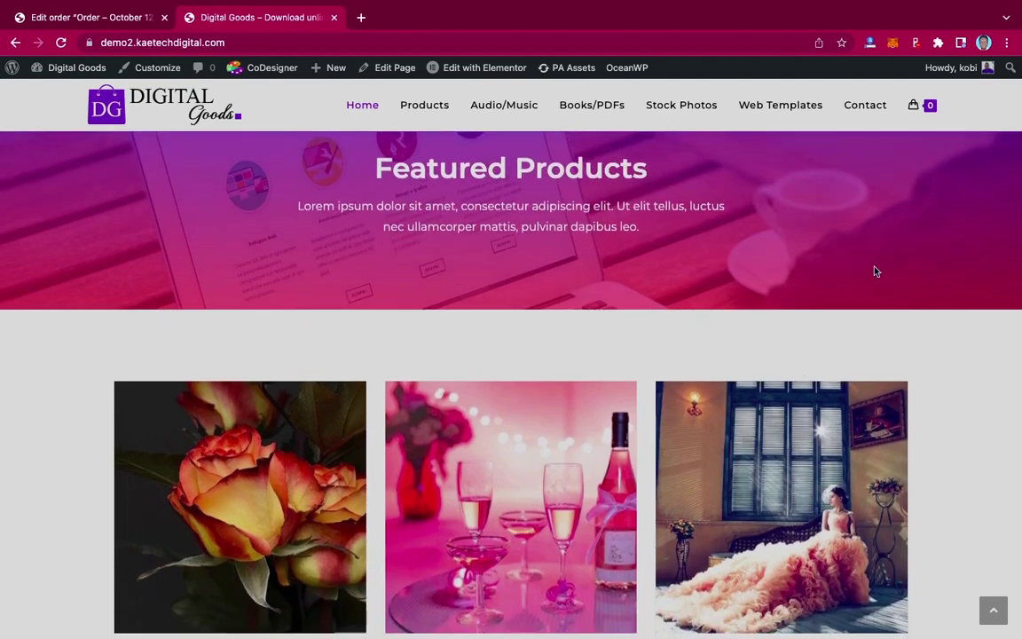
{"action": "scroll", "coordinate": [941, 362], "scroll_direction": "down", "scroll_amount": 3}
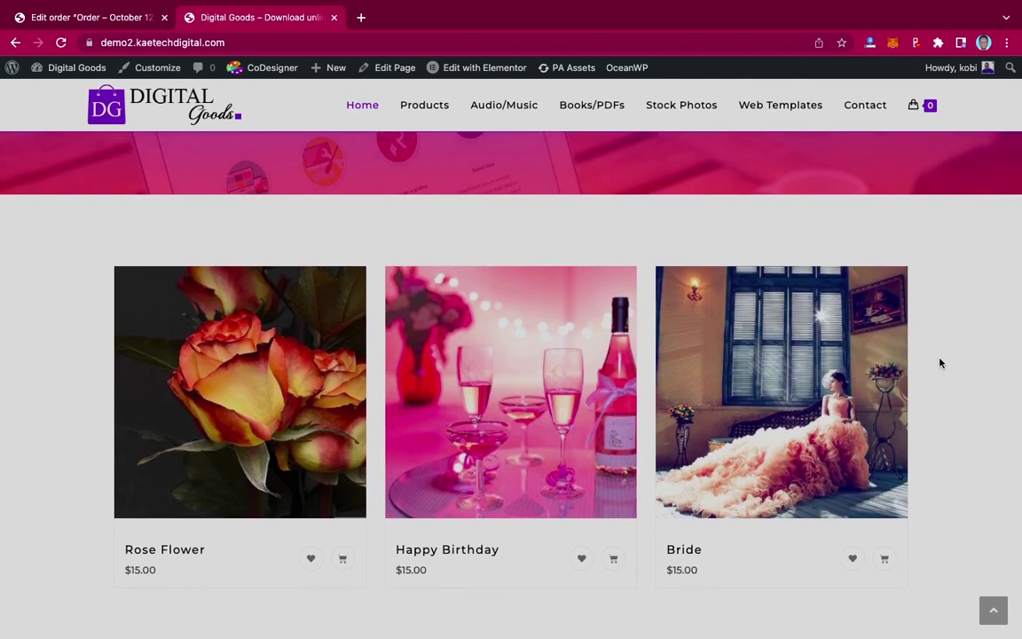
{"action": "scroll", "coordinate": [941, 362], "scroll_direction": "down", "scroll_amount": 1}
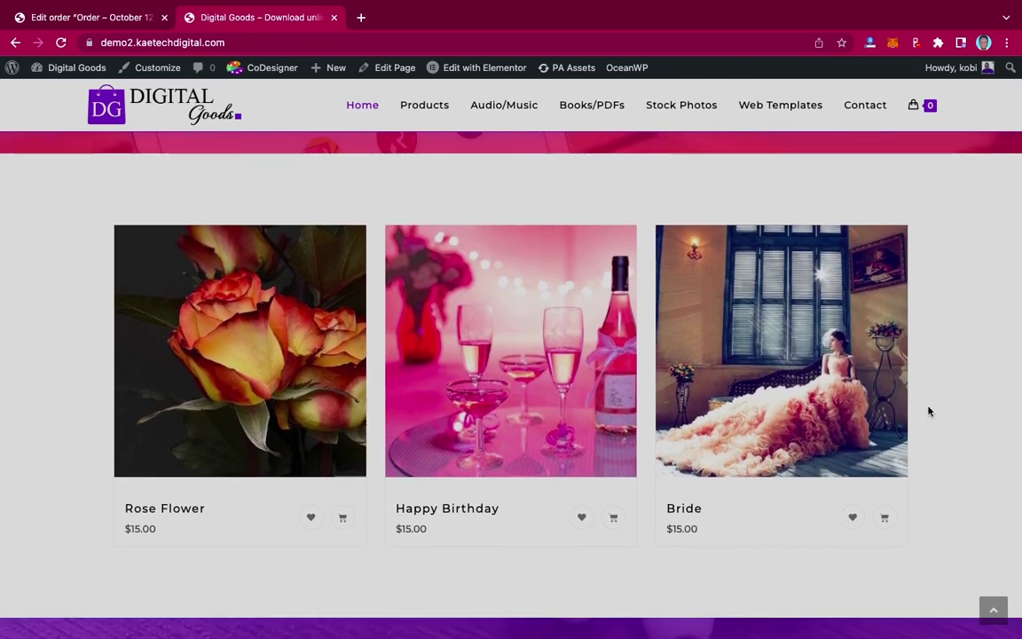
{"action": "scroll", "coordinate": [929, 410], "scroll_direction": "down", "scroll_amount": 6}
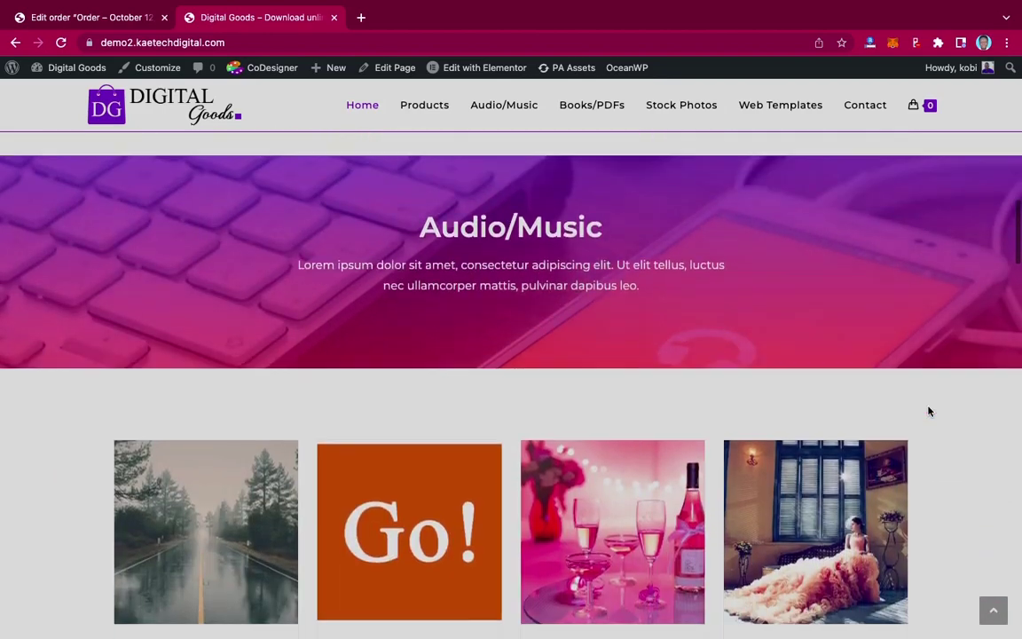
{"action": "scroll", "coordinate": [929, 410], "scroll_direction": "down", "scroll_amount": 2}
{"action": "scroll", "coordinate": [929, 411], "scroll_direction": "down", "scroll_amount": 1}
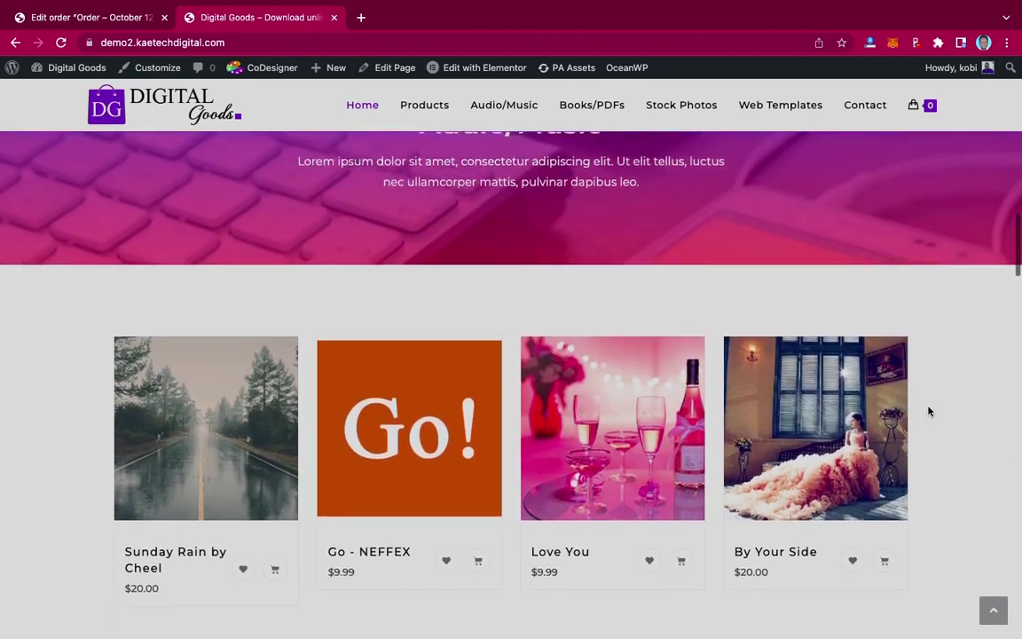
{"action": "scroll", "coordinate": [929, 411], "scroll_direction": "down", "scroll_amount": 1}
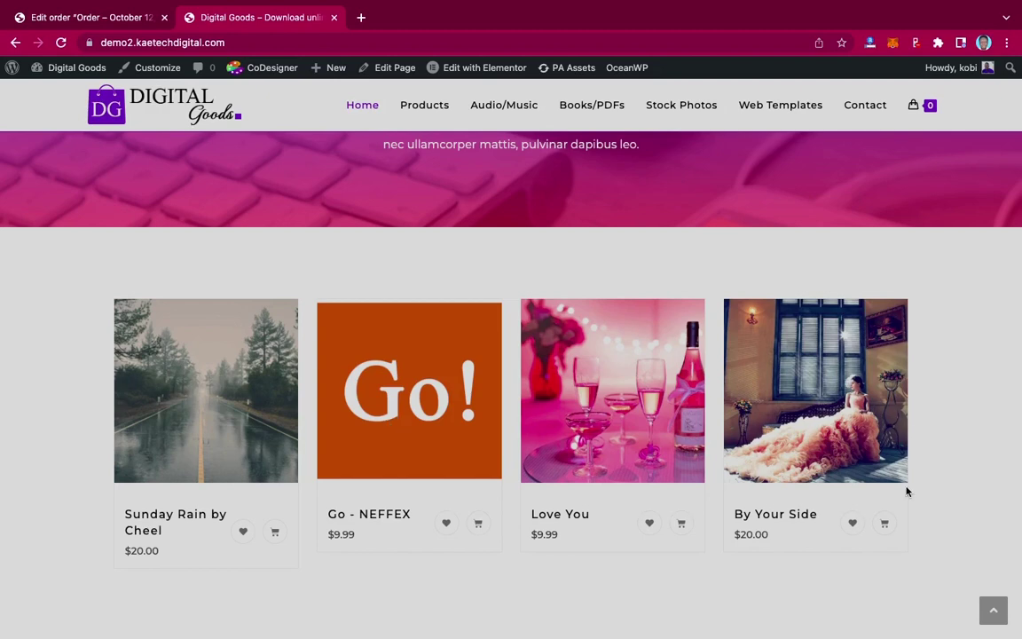
{"action": "scroll", "coordinate": [907, 490], "scroll_direction": "down", "scroll_amount": 5}
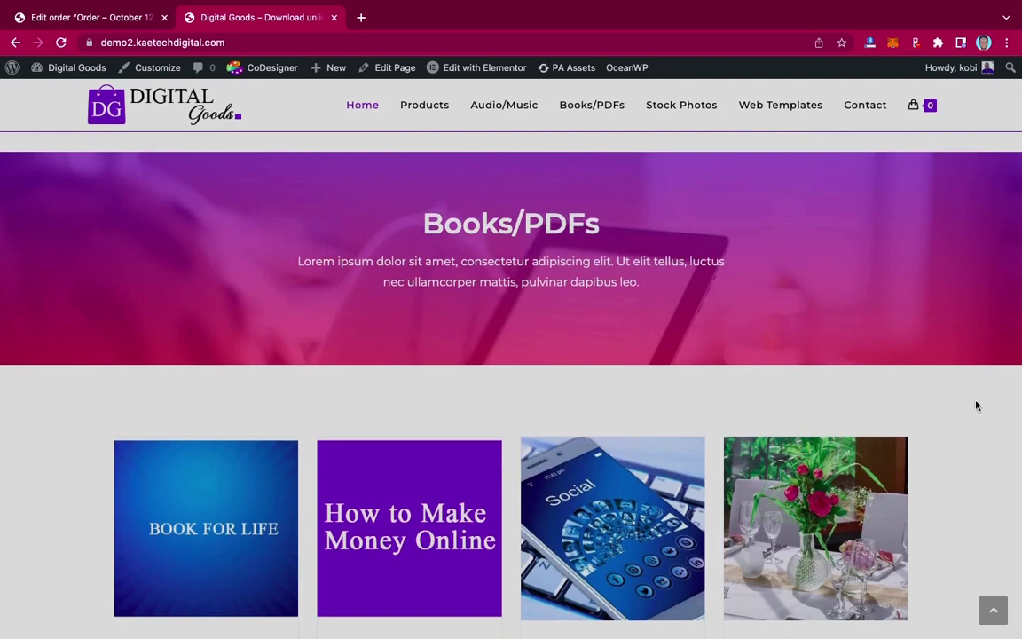
{"action": "scroll", "coordinate": [977, 406], "scroll_direction": "down", "scroll_amount": 2}
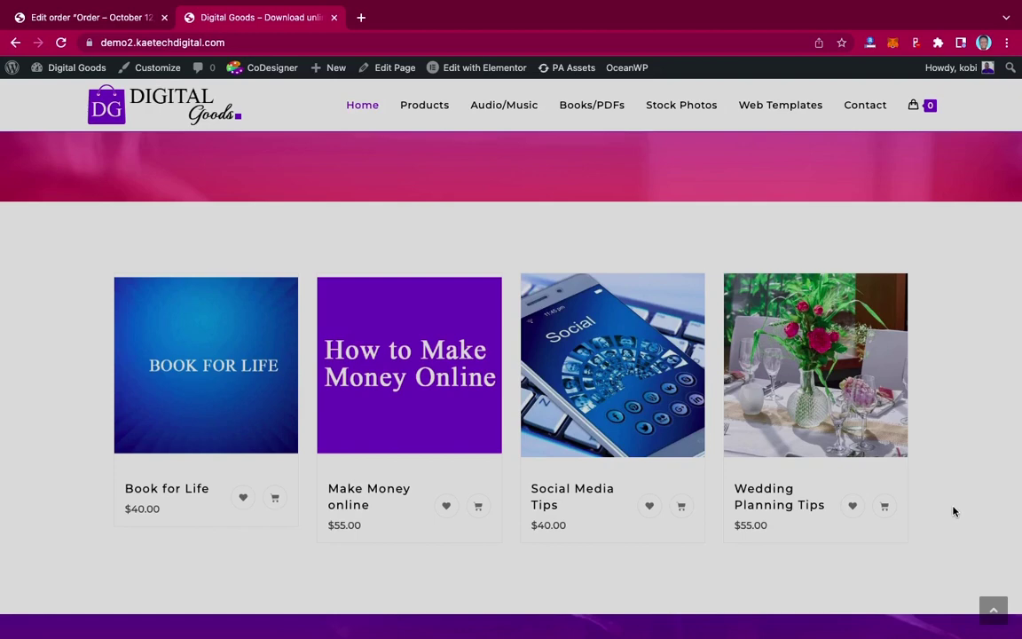
{"action": "scroll", "coordinate": [955, 512], "scroll_direction": "down", "scroll_amount": 5}
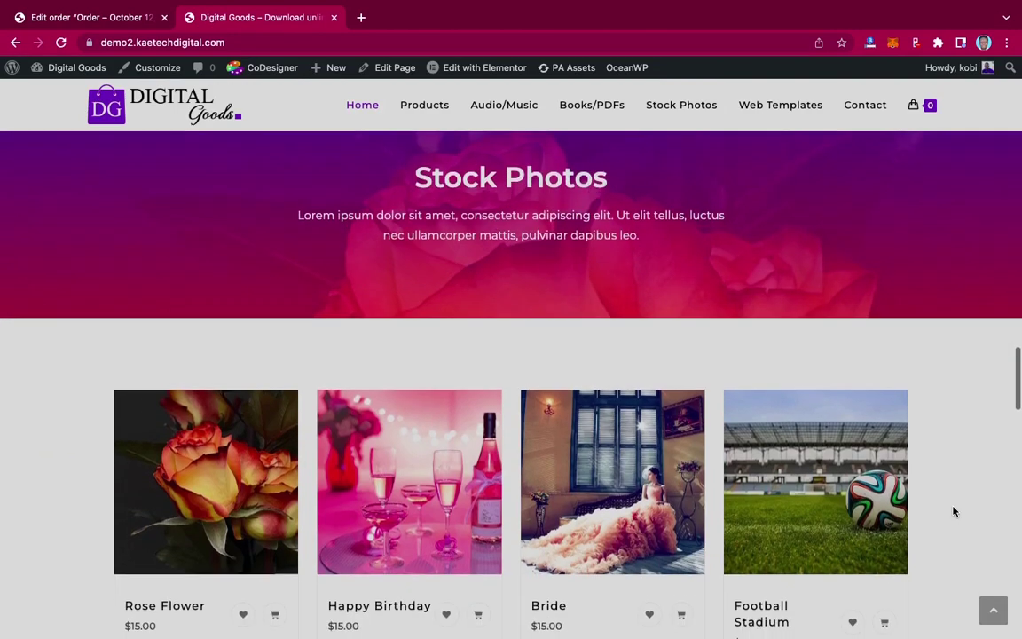
{"action": "scroll", "coordinate": [954, 512], "scroll_direction": "down", "scroll_amount": 5}
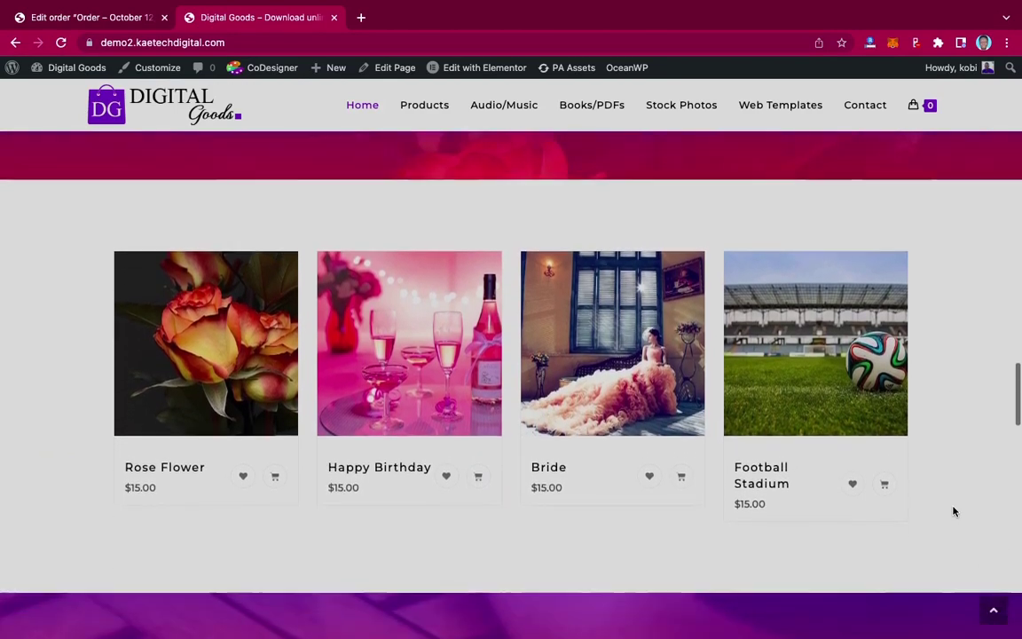
{"action": "scroll", "coordinate": [954, 512], "scroll_direction": "down", "scroll_amount": 2}
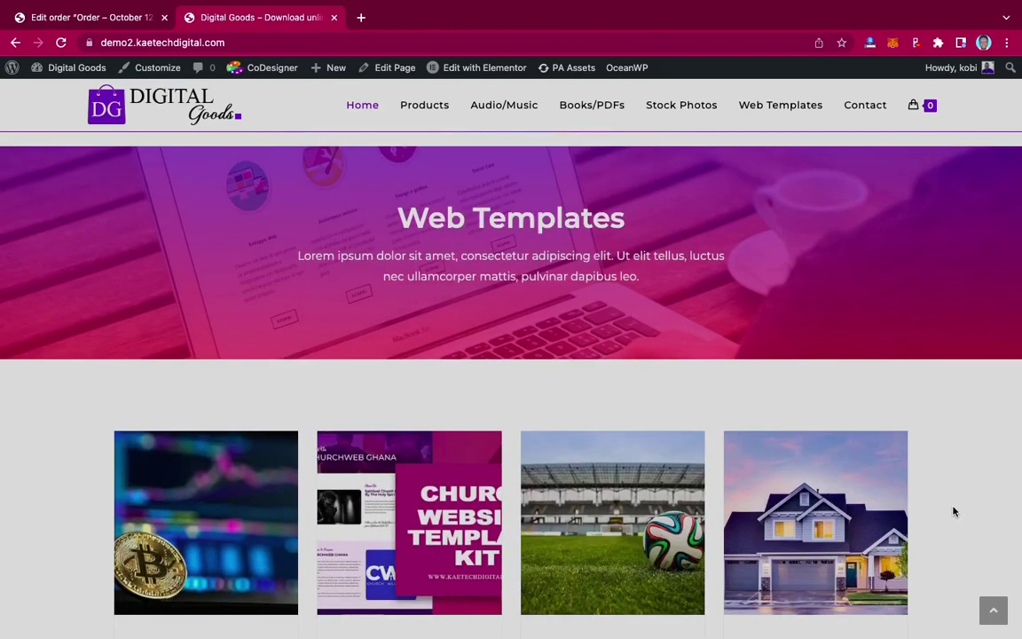
{"action": "scroll", "coordinate": [954, 511], "scroll_direction": "down", "scroll_amount": 8}
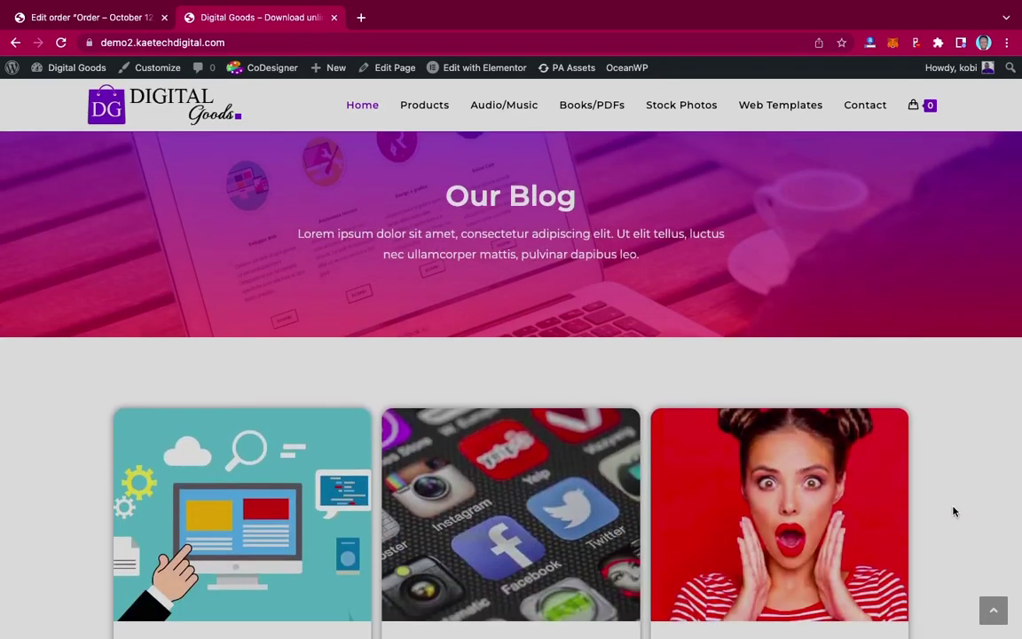
{"action": "scroll", "coordinate": [954, 511], "scroll_direction": "down", "scroll_amount": 3}
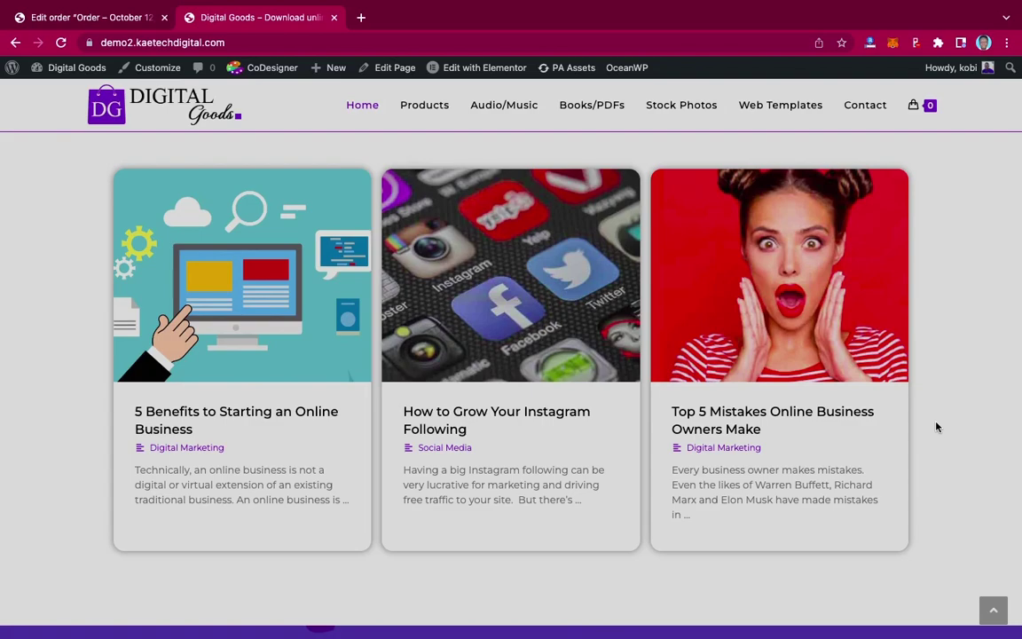
{"action": "scroll", "coordinate": [936, 427], "scroll_direction": "down", "scroll_amount": 15}
{"action": "scroll", "coordinate": [936, 427], "scroll_direction": "up", "scroll_amount": 3}
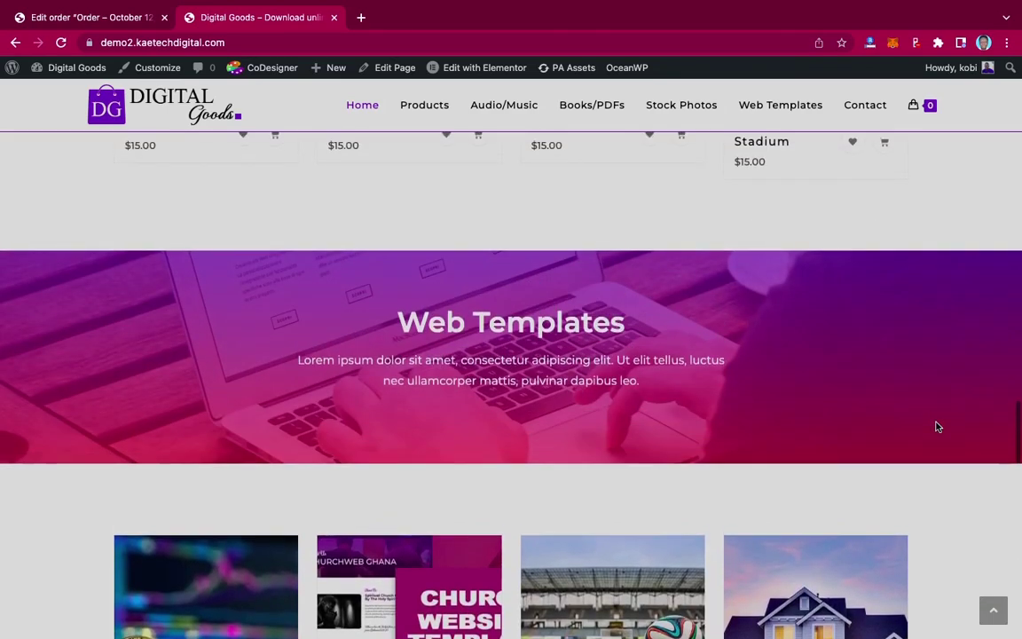
{"action": "scroll", "coordinate": [936, 426], "scroll_direction": "down", "scroll_amount": 4}
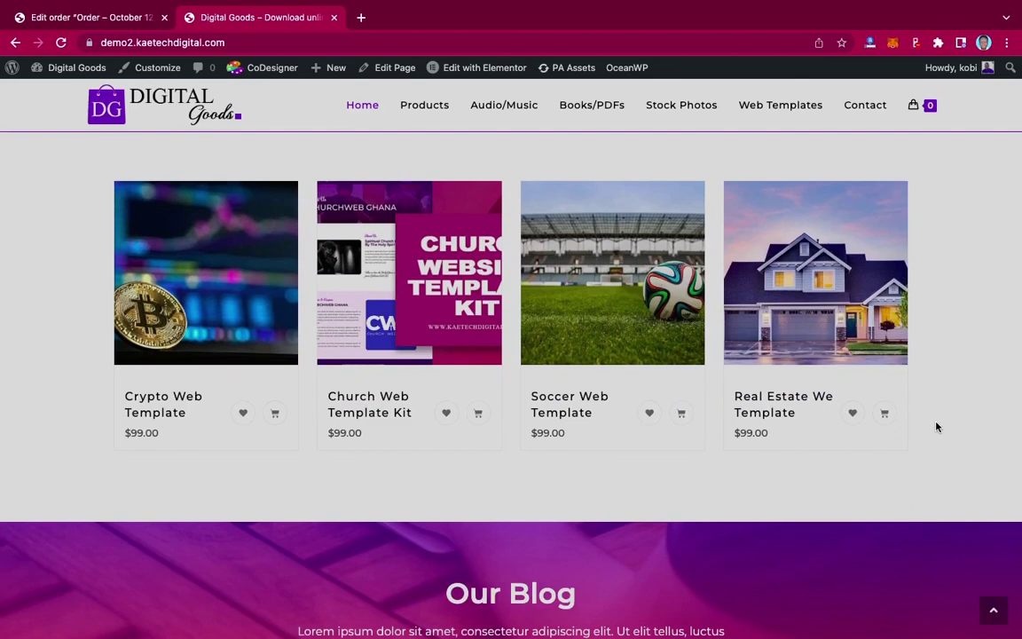
{"action": "scroll", "coordinate": [936, 427], "scroll_direction": "down", "scroll_amount": 7}
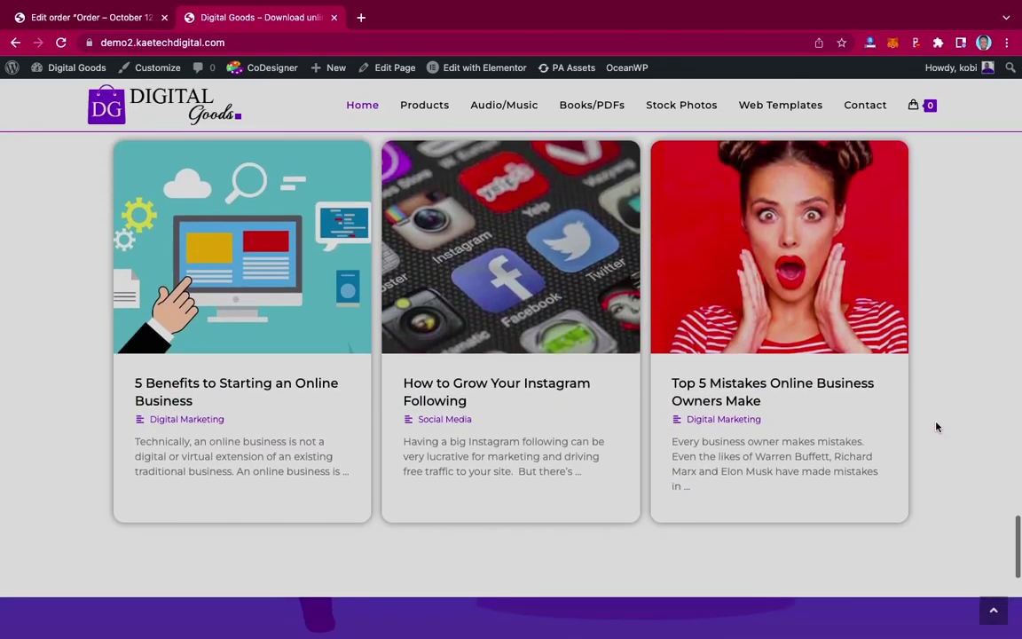
{"action": "scroll", "coordinate": [937, 427], "scroll_direction": "down", "scroll_amount": 5}
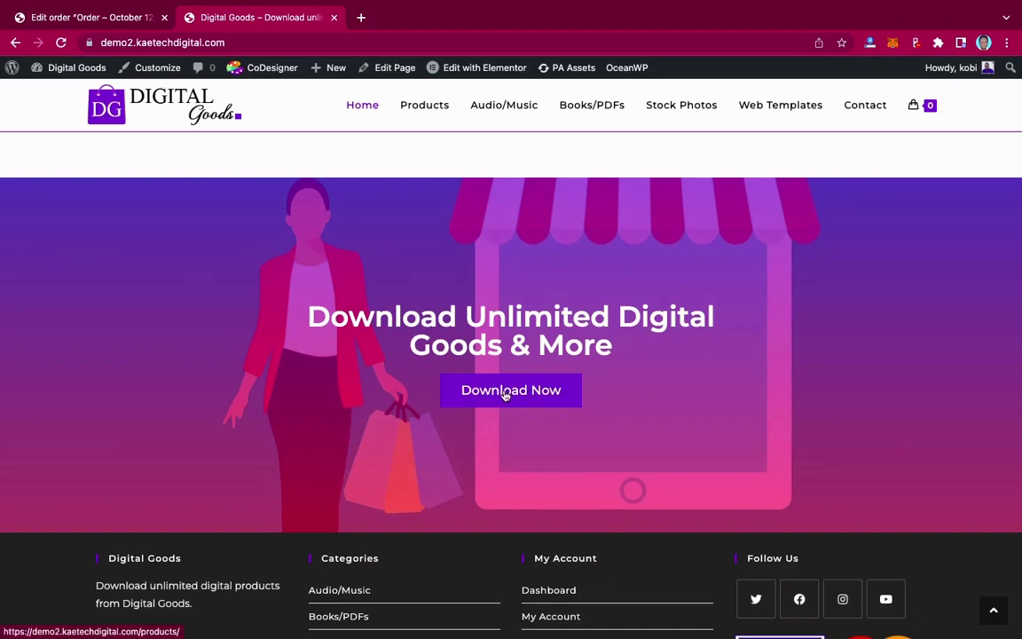
{"action": "scroll", "coordinate": [791, 346], "scroll_direction": "down", "scroll_amount": 5}
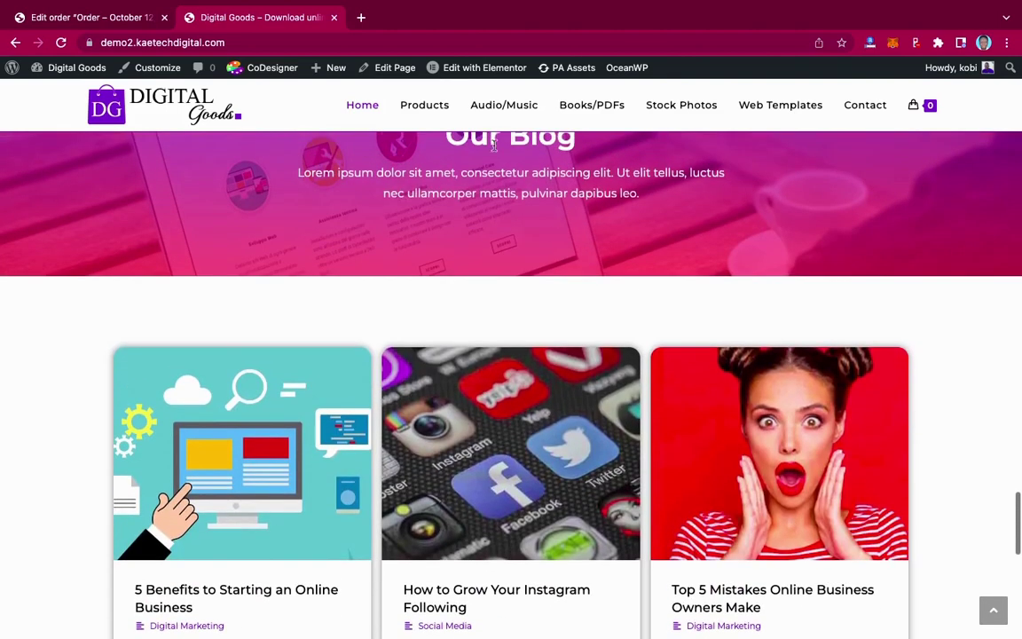
- Open the Products catalogue and scroll to the bottom of the product grid
{"action": "left_click", "coordinate": [424, 106]}
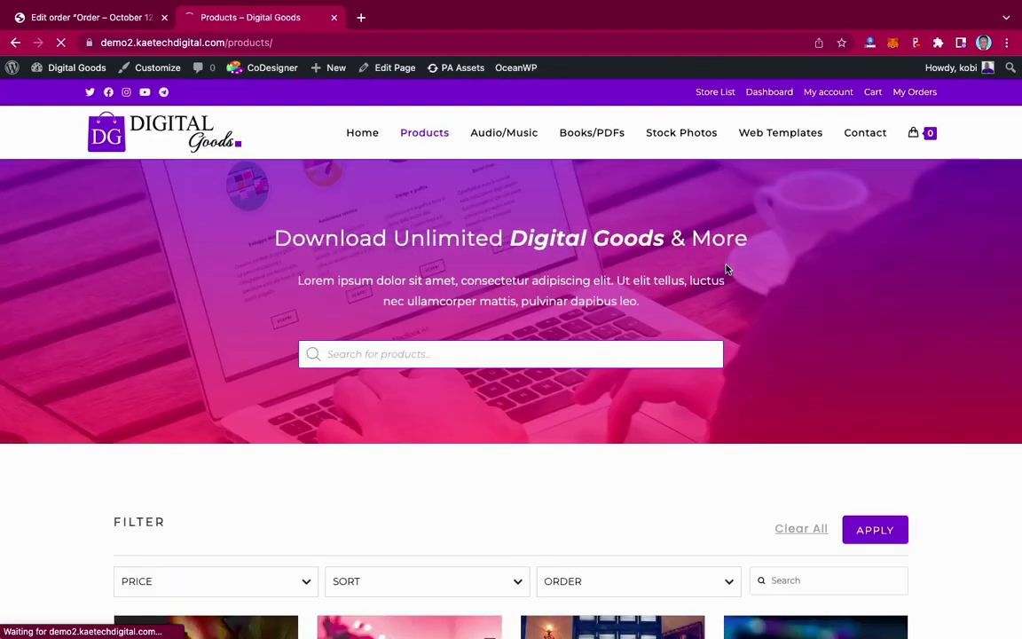
{"action": "scroll", "coordinate": [843, 372], "scroll_direction": "down", "scroll_amount": 4}
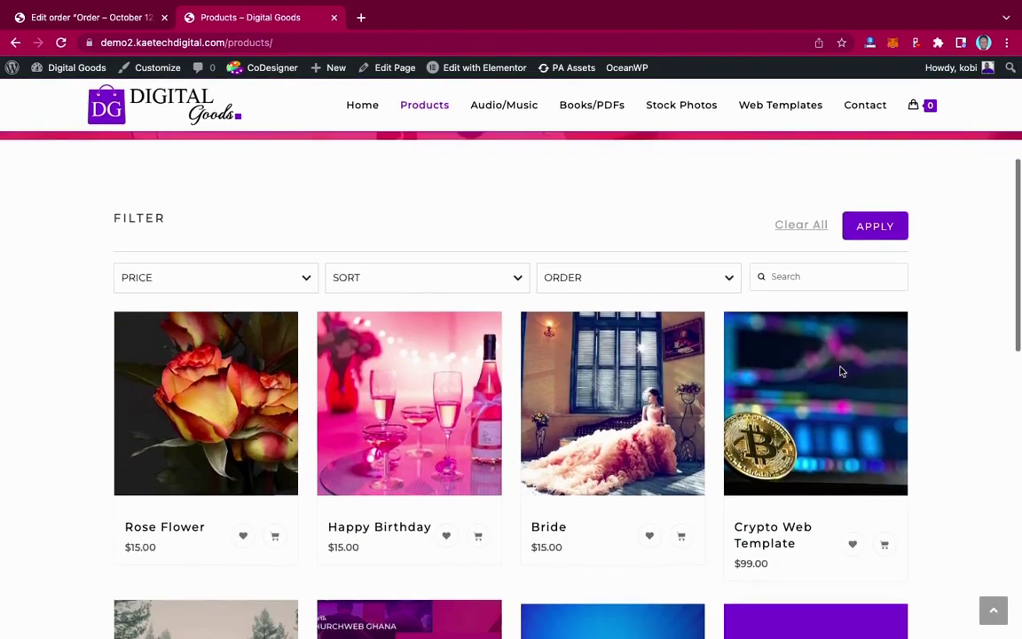
{"action": "scroll", "coordinate": [842, 372], "scroll_direction": "up", "scroll_amount": 2}
{"action": "scroll", "coordinate": [842, 372], "scroll_direction": "up", "scroll_amount": 1}
{"action": "scroll", "coordinate": [842, 372], "scroll_direction": "down", "scroll_amount": 6}
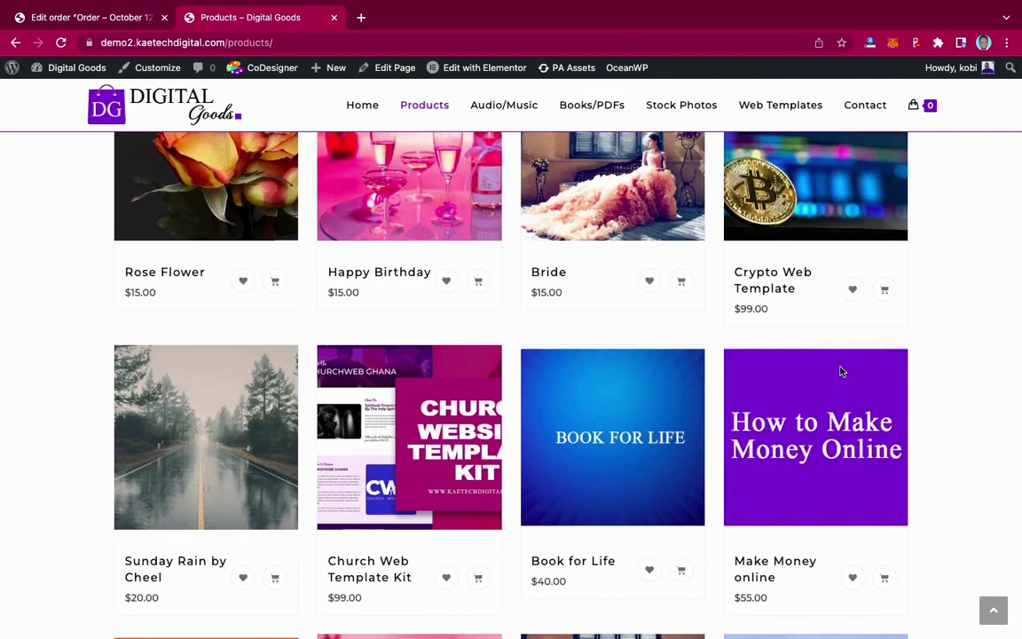
{"action": "scroll", "coordinate": [842, 371], "scroll_direction": "down", "scroll_amount": 5}
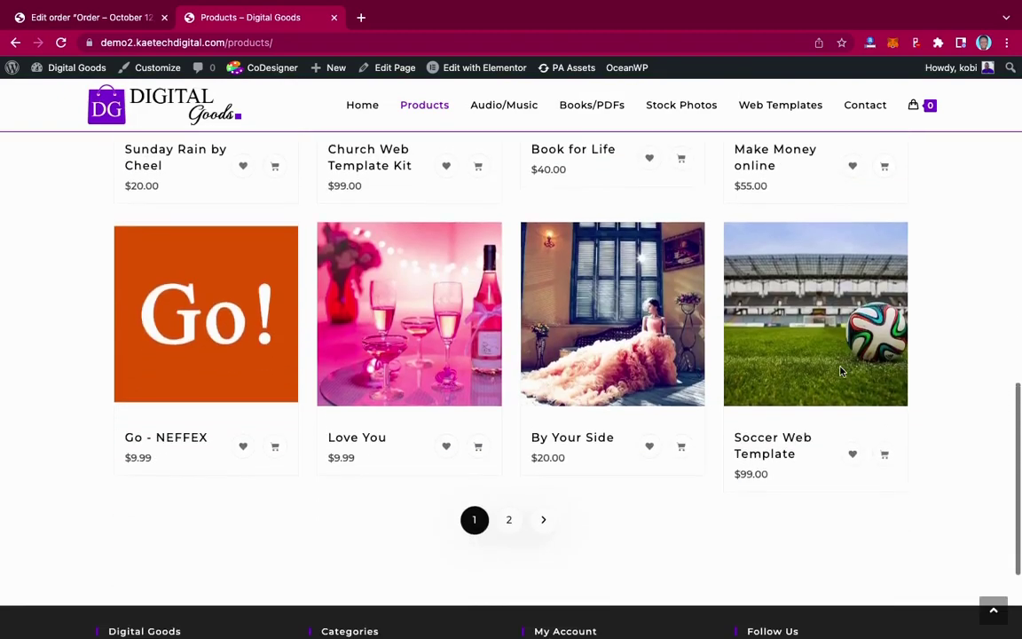
{"action": "scroll", "coordinate": [842, 372], "scroll_direction": "up", "scroll_amount": 7}
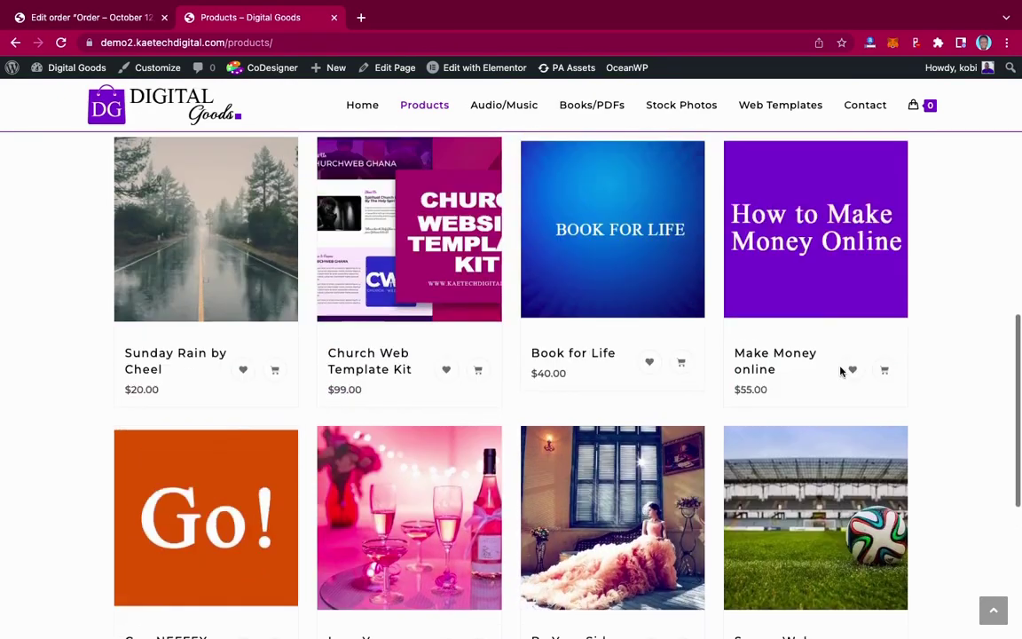
{"action": "scroll", "coordinate": [840, 370], "scroll_direction": "down", "scroll_amount": 3}
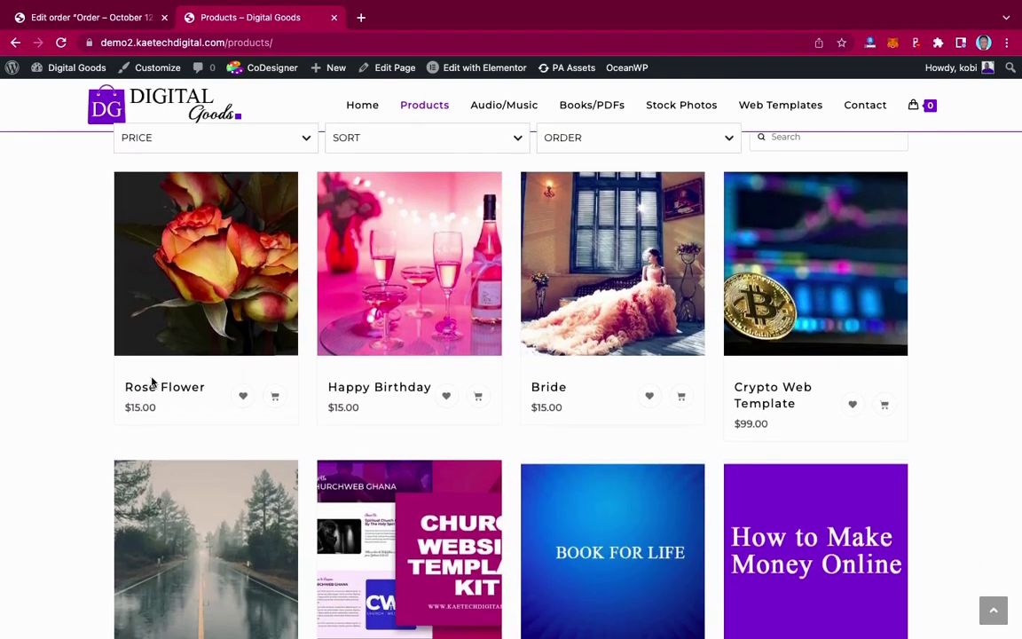
{"action": "scroll", "coordinate": [704, 401], "scroll_direction": "down", "scroll_amount": 2}
{"action": "scroll", "coordinate": [704, 401], "scroll_direction": "down", "scroll_amount": 8}
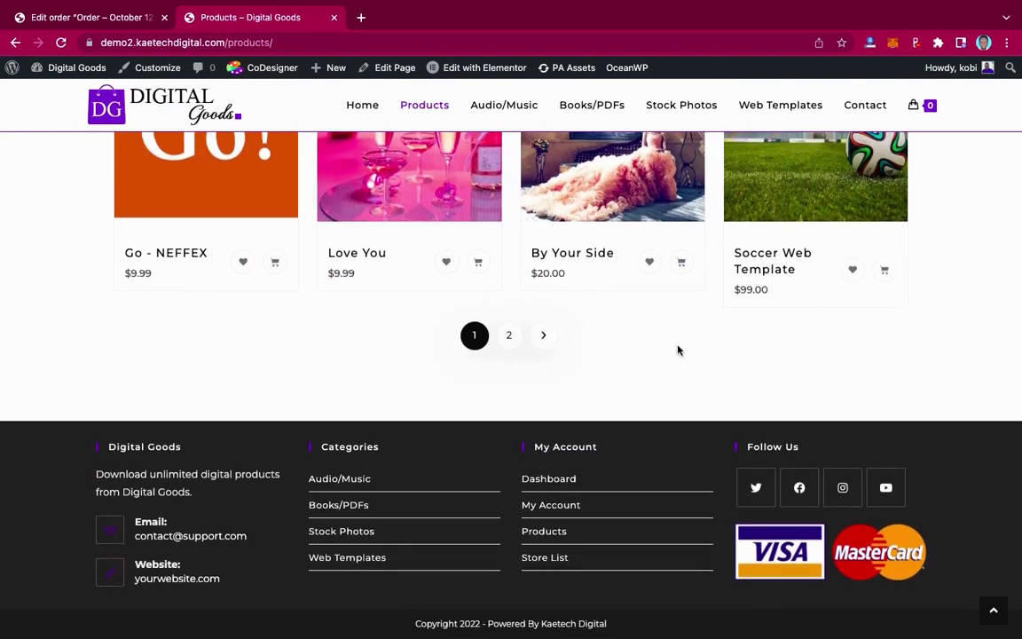
- Go to page 2 of the product listing
{"action": "left_click", "coordinate": [510, 339]}
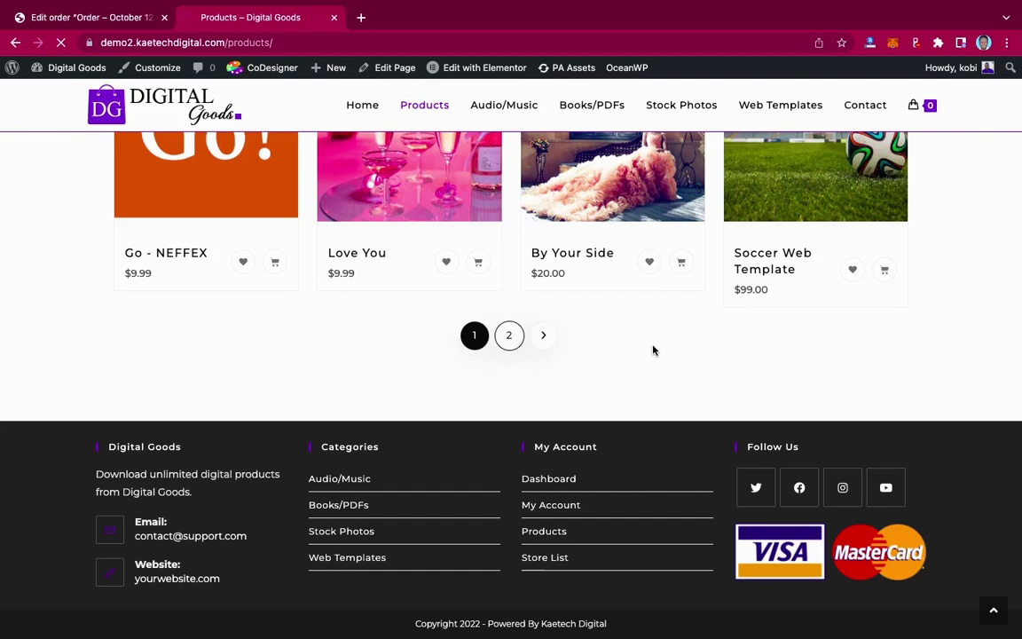
{"action": "scroll", "coordinate": [653, 350], "scroll_direction": "up", "scroll_amount": 5}
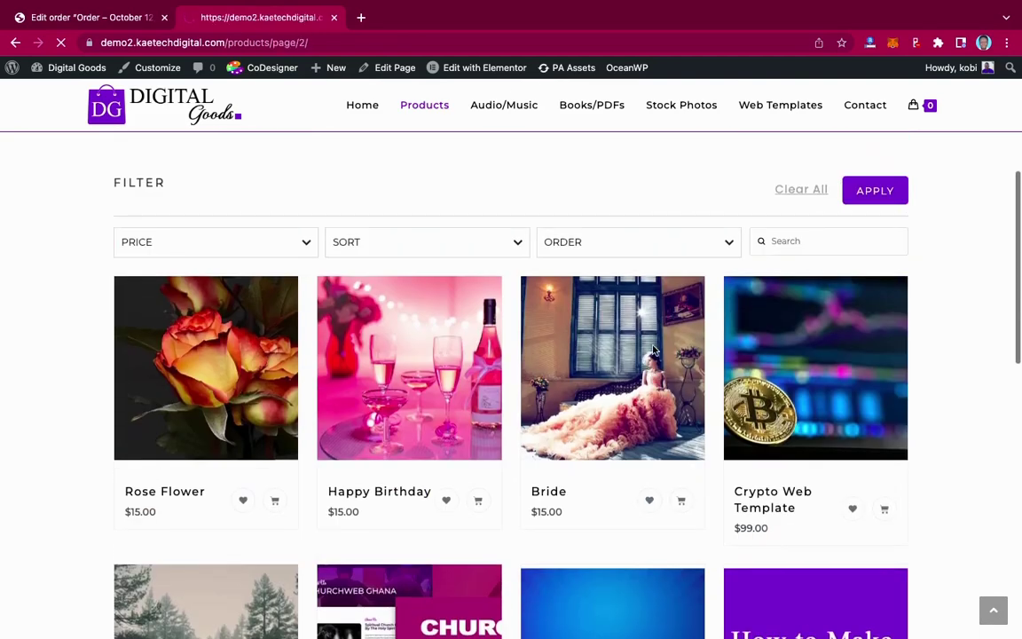
{"action": "scroll", "coordinate": [653, 348], "scroll_direction": "up", "scroll_amount": 4}
{"action": "scroll", "coordinate": [653, 348], "scroll_direction": "down", "scroll_amount": 5}
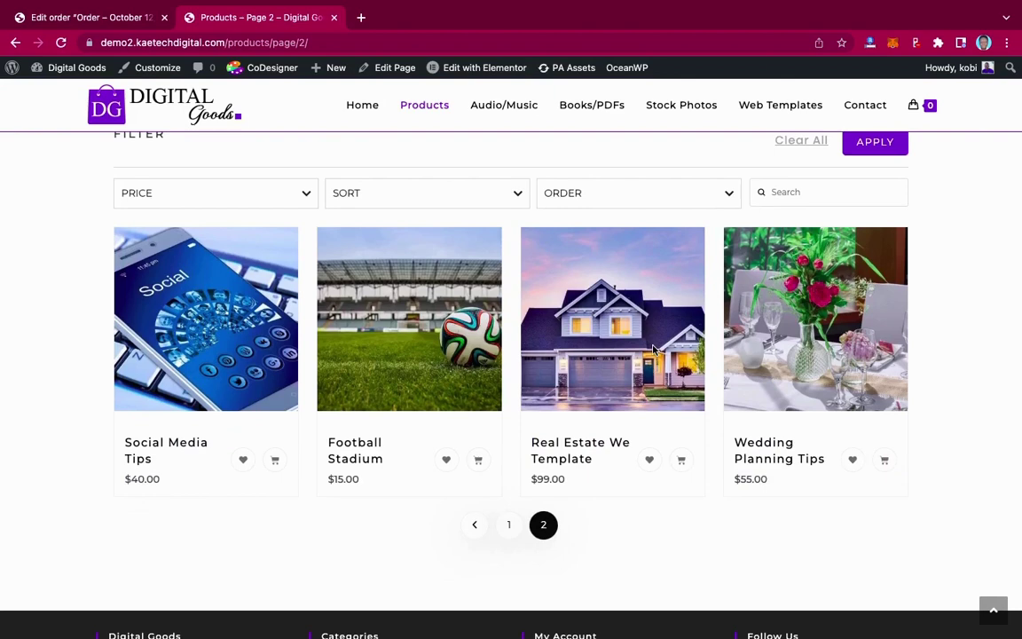
{"action": "scroll", "coordinate": [653, 350], "scroll_direction": "up", "scroll_amount": 5}
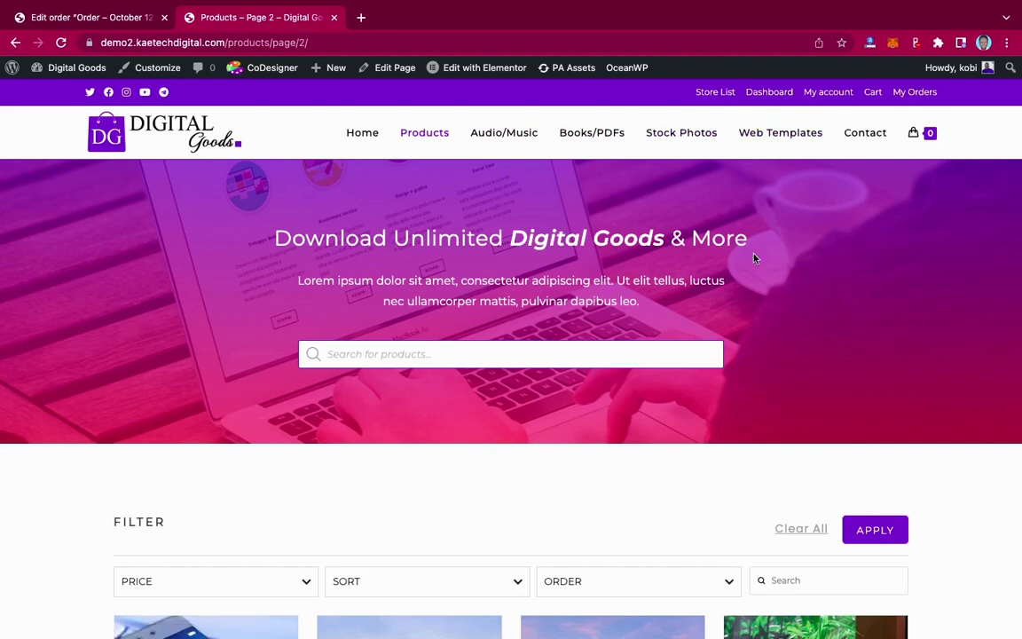
- Open the Store List page showing the two vendor stores, including LoveShop
{"action": "left_click", "coordinate": [717, 94]}
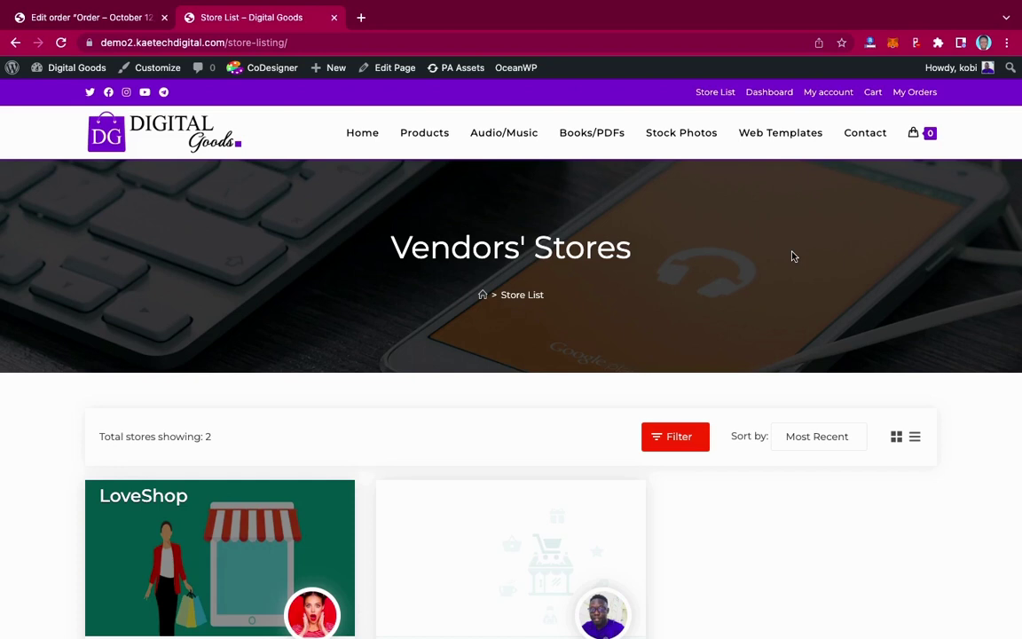
{"action": "scroll", "coordinate": [792, 257], "scroll_direction": "down", "scroll_amount": 3}
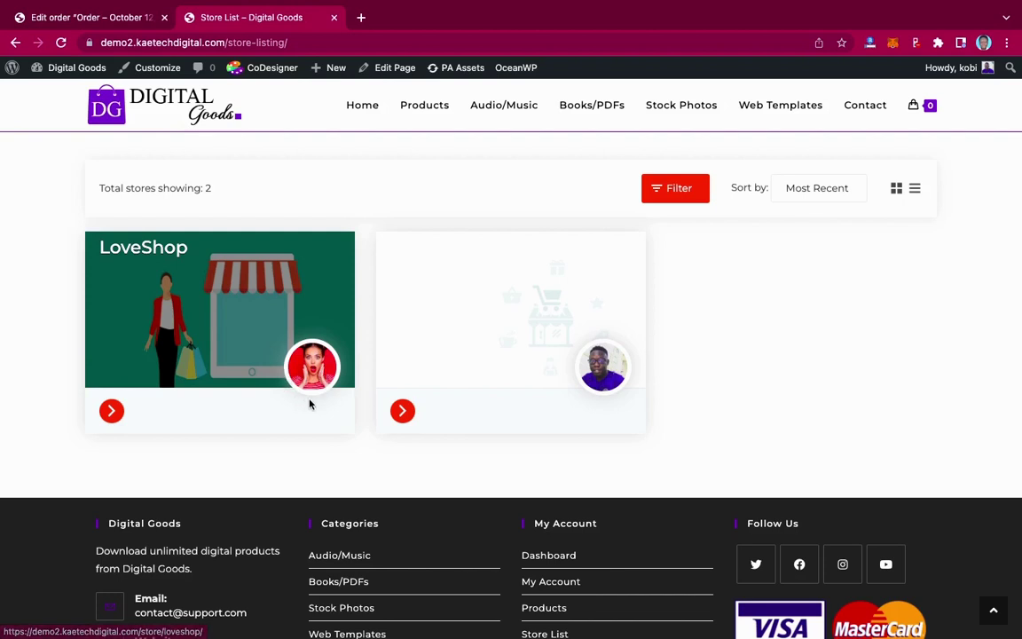
- Open LoveShop's store page and browse its six products and Best Selling Product sidebar
{"action": "left_click", "coordinate": [113, 413]}
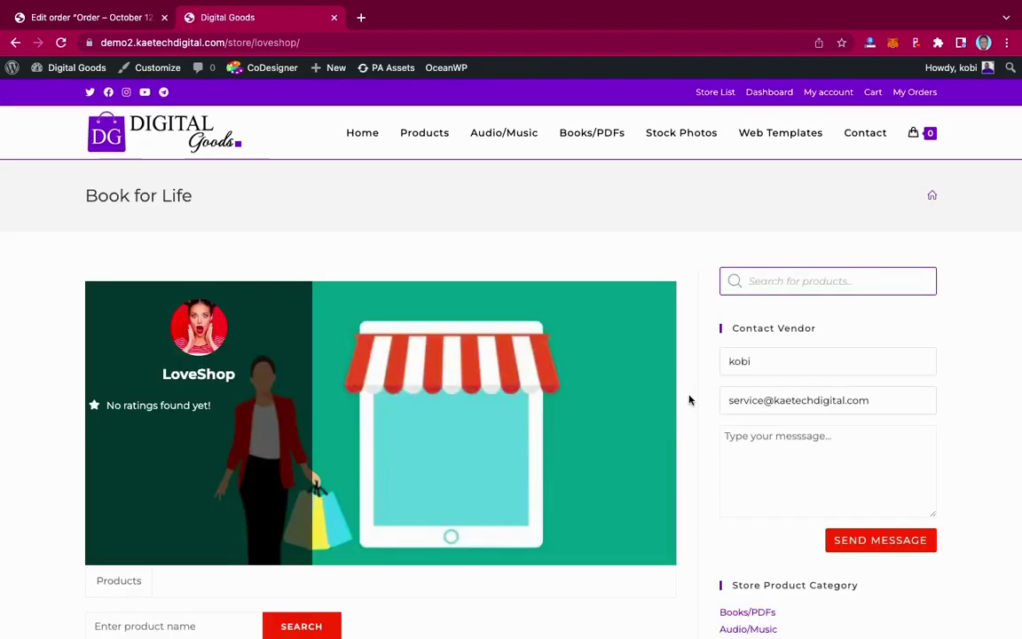
{"action": "scroll", "coordinate": [689, 401], "scroll_direction": "down", "scroll_amount": 2}
{"action": "scroll", "coordinate": [689, 401], "scroll_direction": "down", "scroll_amount": 5}
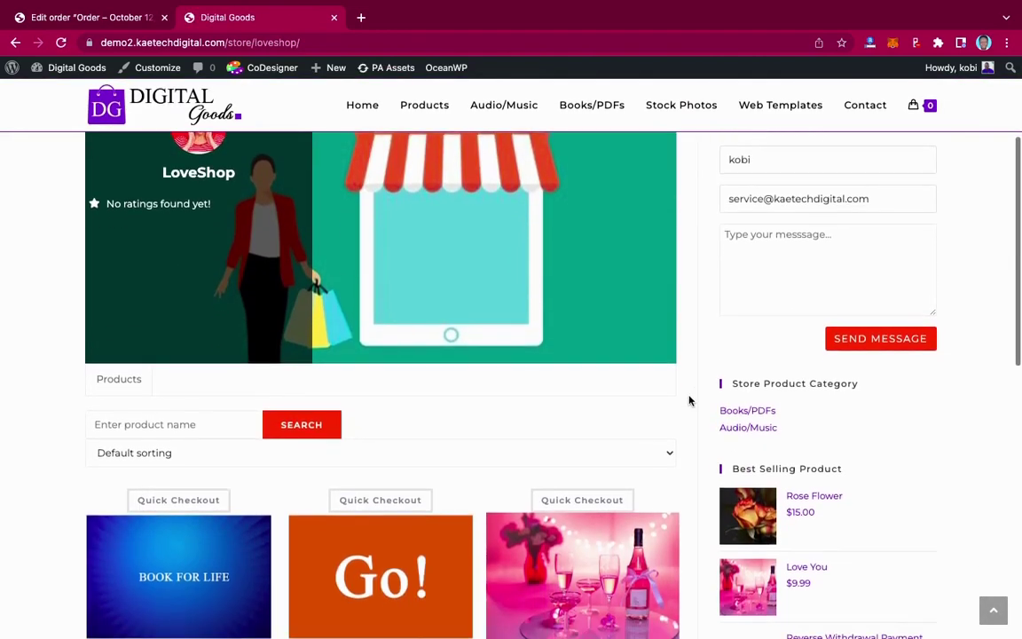
{"action": "scroll", "coordinate": [689, 401], "scroll_direction": "down", "scroll_amount": 1}
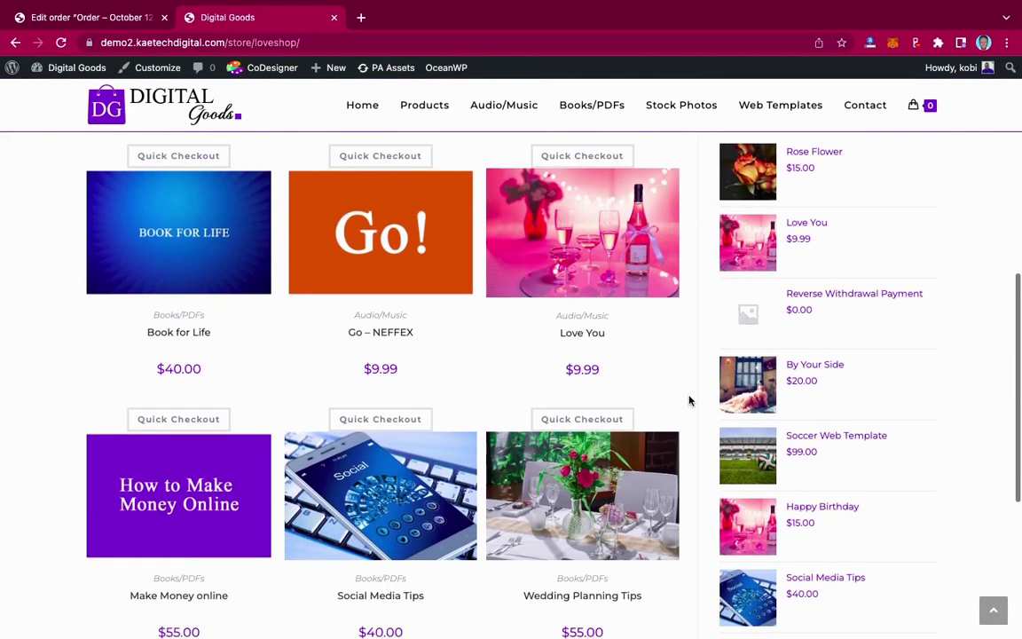
{"action": "scroll", "coordinate": [690, 401], "scroll_direction": "up", "scroll_amount": 2}
{"action": "scroll", "coordinate": [689, 400], "scroll_direction": "up", "scroll_amount": 1}
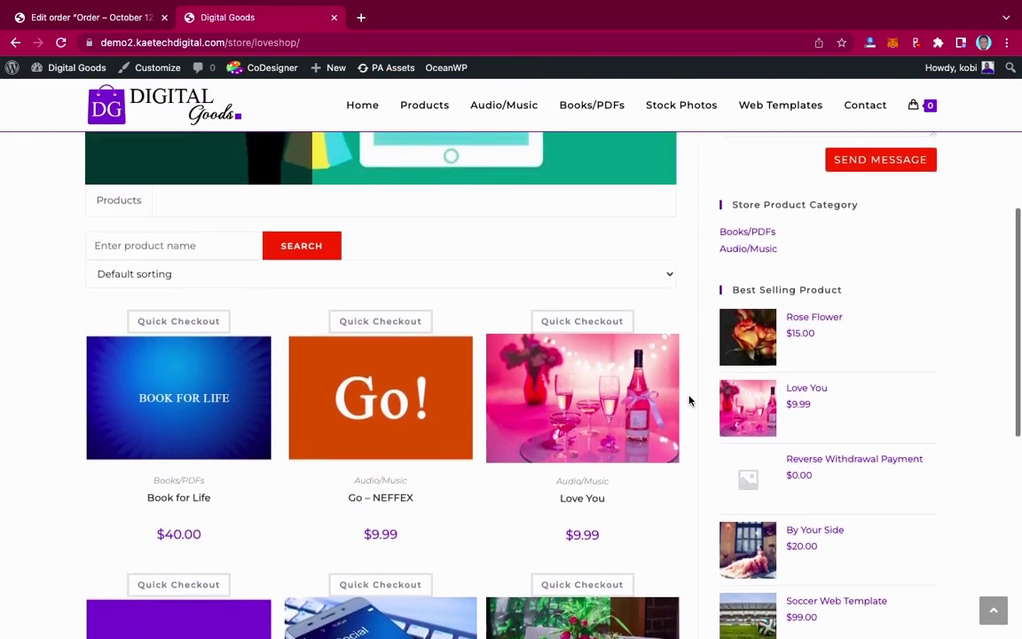
{"action": "scroll", "coordinate": [689, 400], "scroll_direction": "down", "scroll_amount": 1}
{"action": "scroll", "coordinate": [689, 401], "scroll_direction": "down", "scroll_amount": 5}
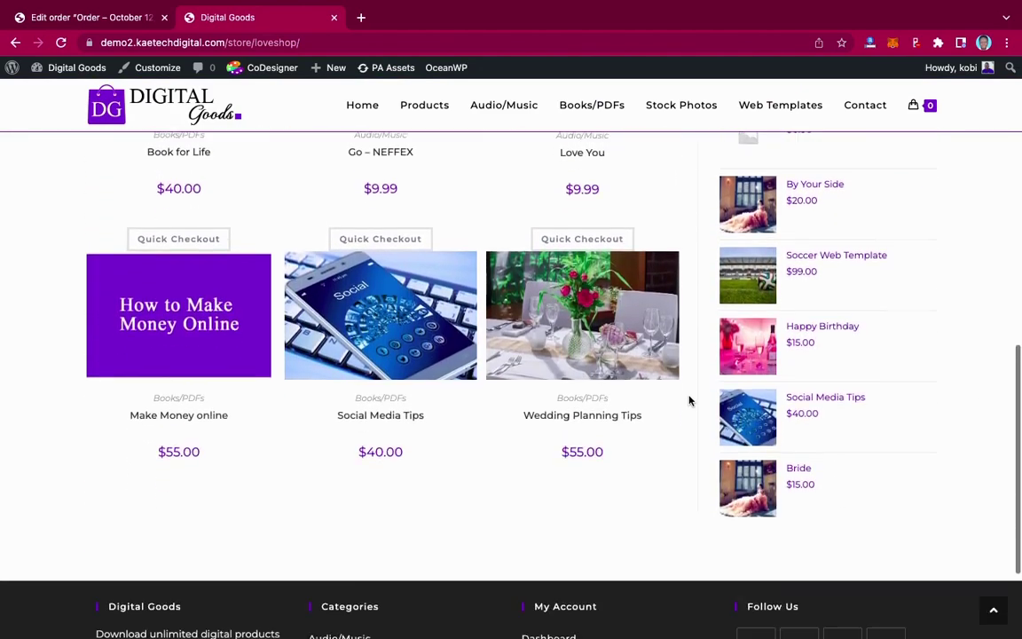
{"action": "scroll", "coordinate": [689, 400], "scroll_direction": "up", "scroll_amount": 2}
{"action": "scroll", "coordinate": [689, 400], "scroll_direction": "up", "scroll_amount": 2}
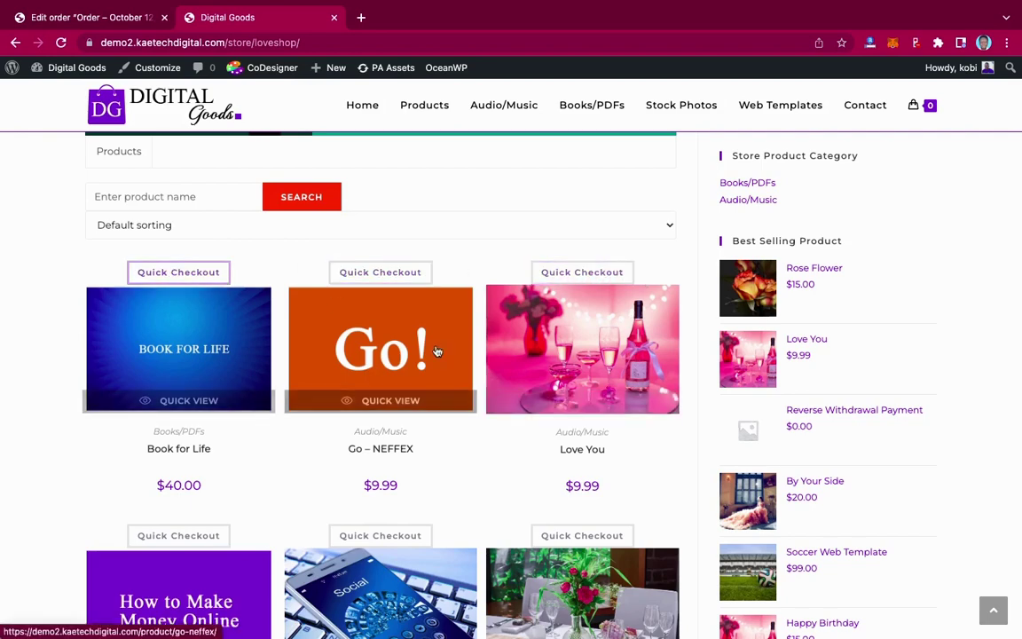
{"action": "scroll", "coordinate": [605, 447], "scroll_direction": "down", "scroll_amount": 4}
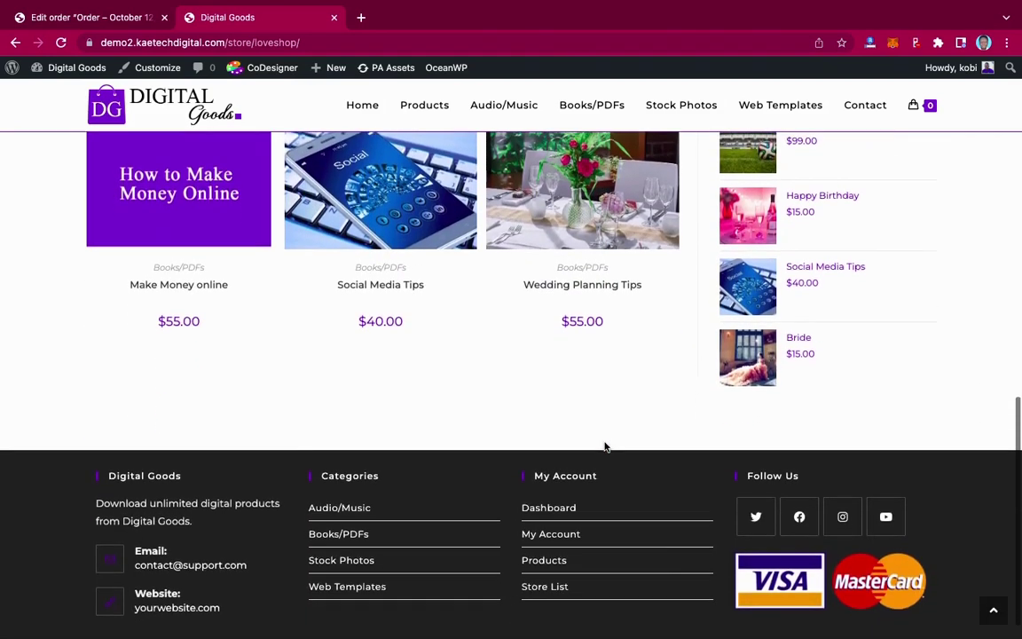
{"action": "scroll", "coordinate": [605, 447], "scroll_direction": "up", "scroll_amount": 5}
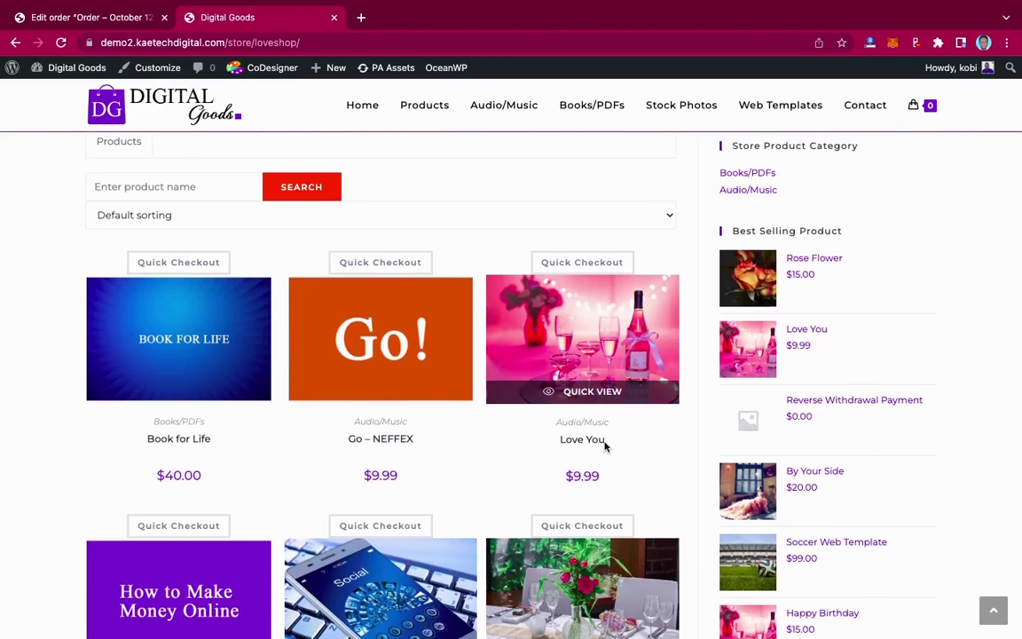
{"action": "scroll", "coordinate": [604, 447], "scroll_direction": "up", "scroll_amount": 2}
{"action": "scroll", "coordinate": [605, 447], "scroll_direction": "down", "scroll_amount": 6}
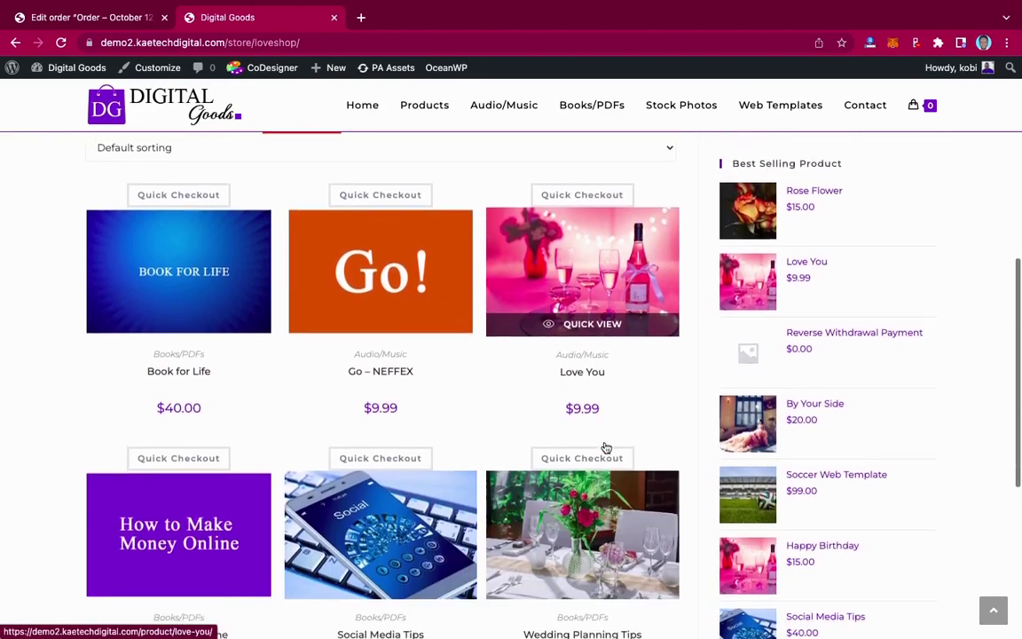
{"action": "scroll", "coordinate": [605, 447], "scroll_direction": "up", "scroll_amount": 10}
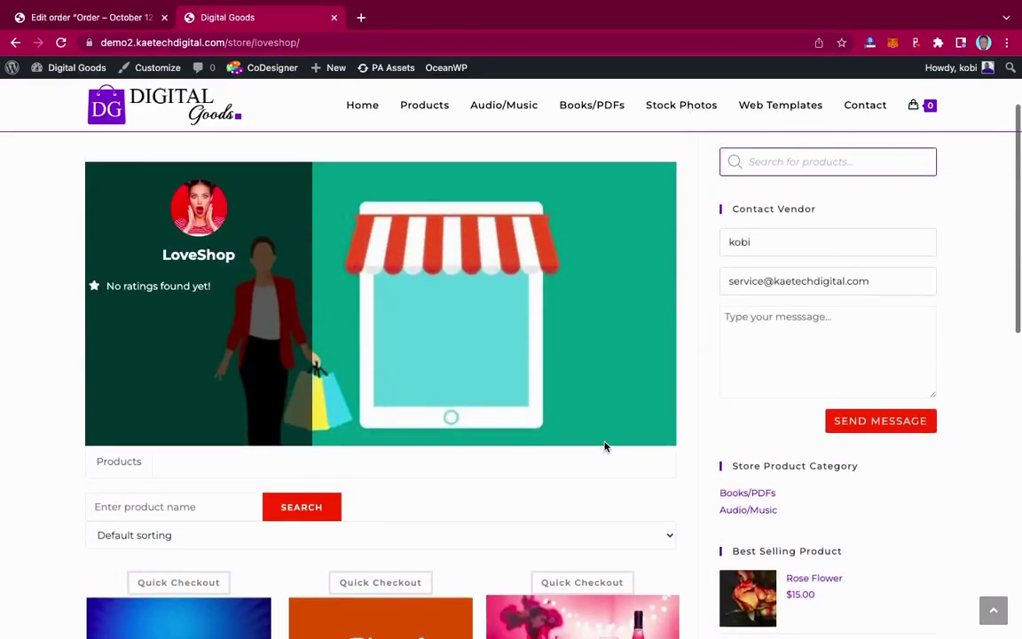
{"action": "scroll", "coordinate": [604, 447], "scroll_direction": "down", "scroll_amount": 1}
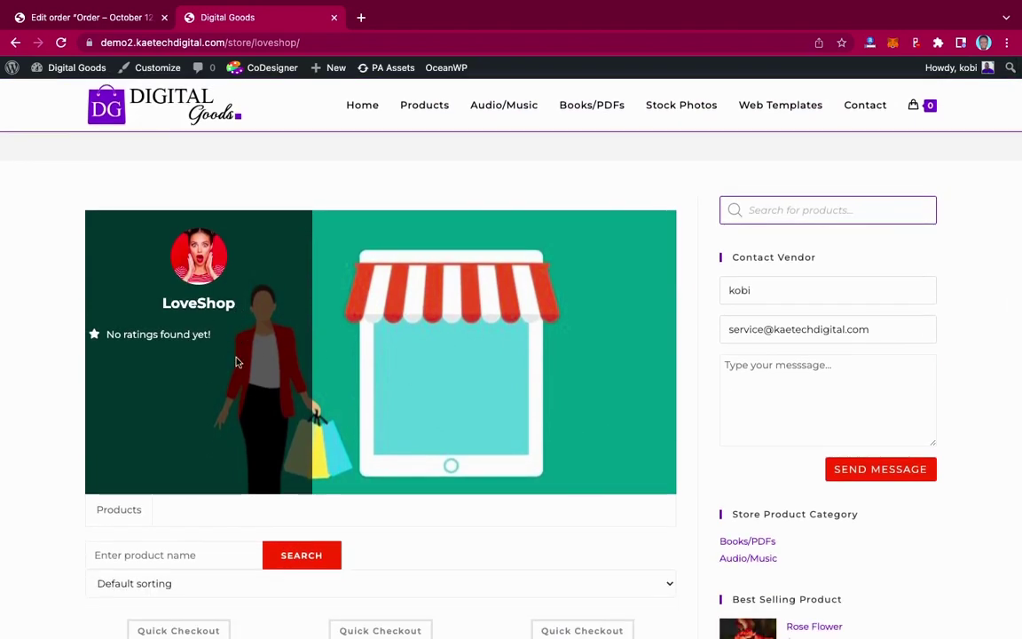
{"action": "scroll", "coordinate": [236, 361], "scroll_direction": "down", "scroll_amount": 3}
{"action": "scroll", "coordinate": [236, 361], "scroll_direction": "up", "scroll_amount": 2}
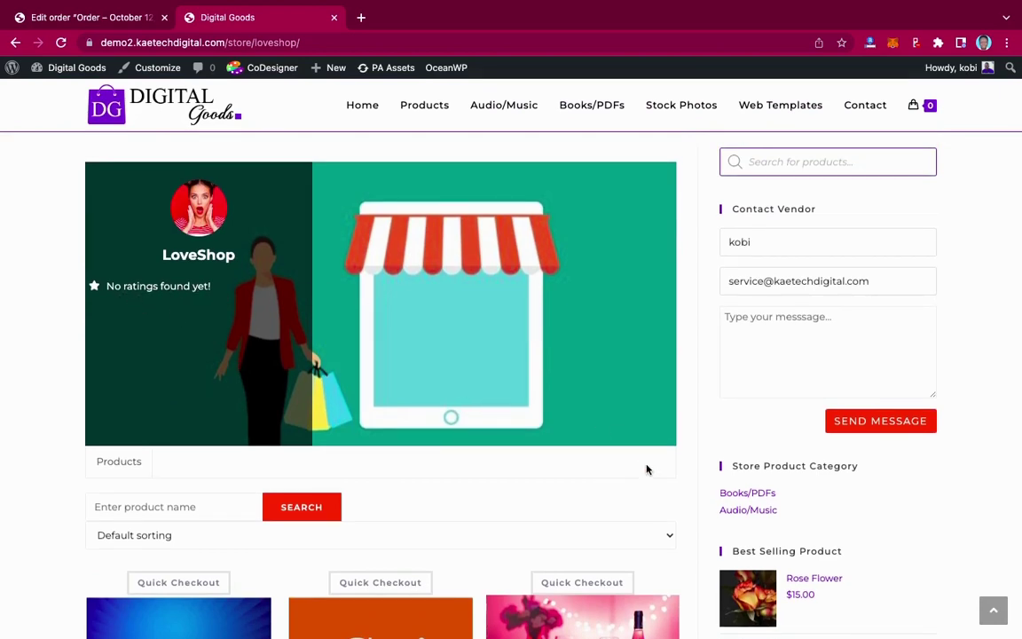
{"action": "scroll", "coordinate": [647, 470], "scroll_direction": "down", "scroll_amount": 3}
{"action": "scroll", "coordinate": [647, 469], "scroll_direction": "up", "scroll_amount": 5}
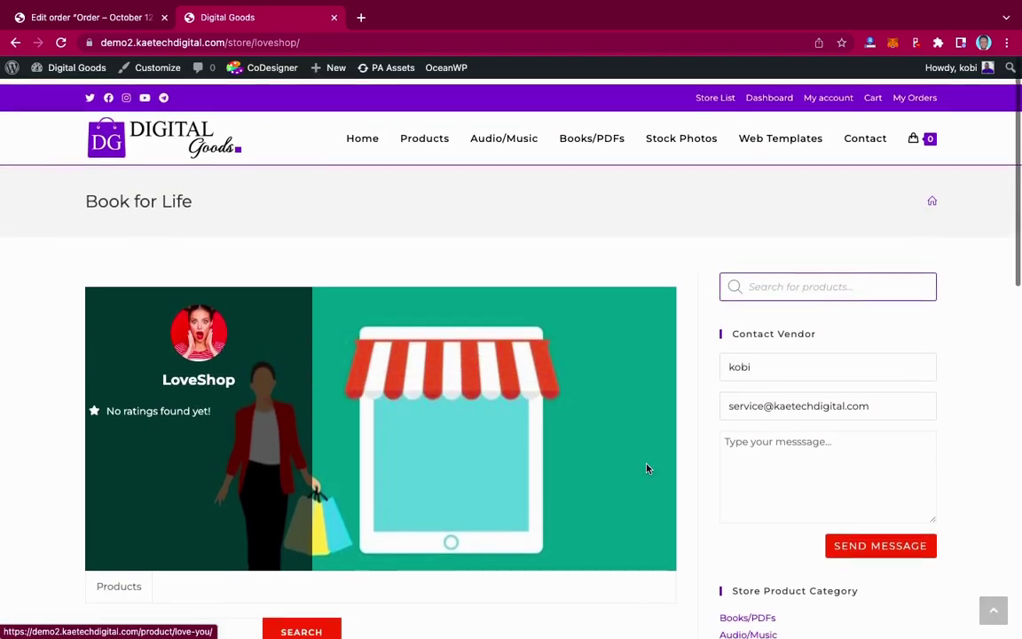
{"action": "scroll", "coordinate": [647, 470], "scroll_direction": "down", "scroll_amount": 2}
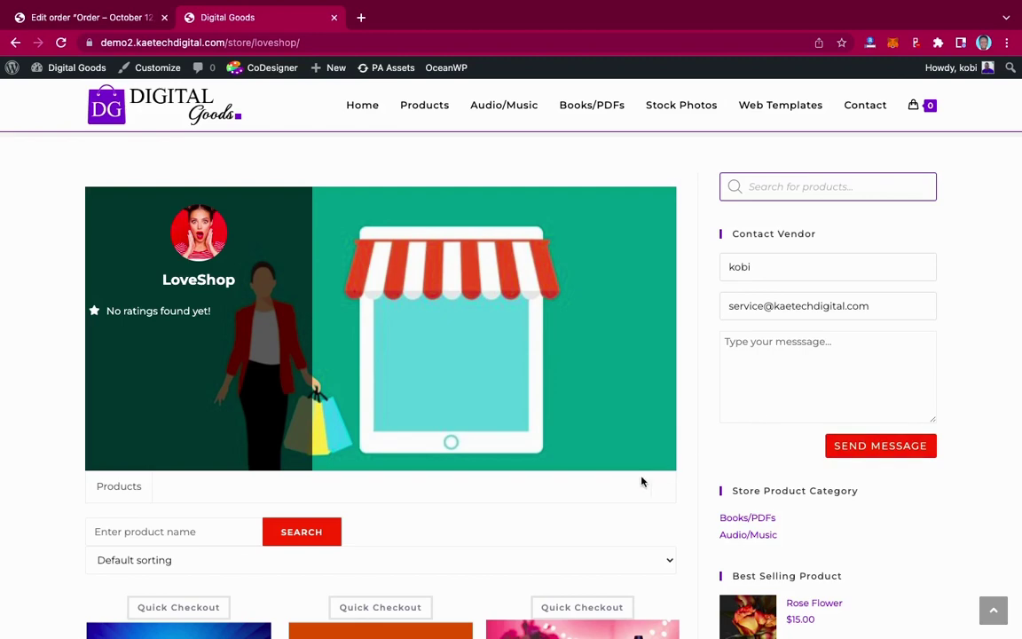
{"action": "scroll", "coordinate": [643, 482], "scroll_direction": "down", "scroll_amount": 6}
{"action": "scroll", "coordinate": [643, 482], "scroll_direction": "up", "scroll_amount": 1}
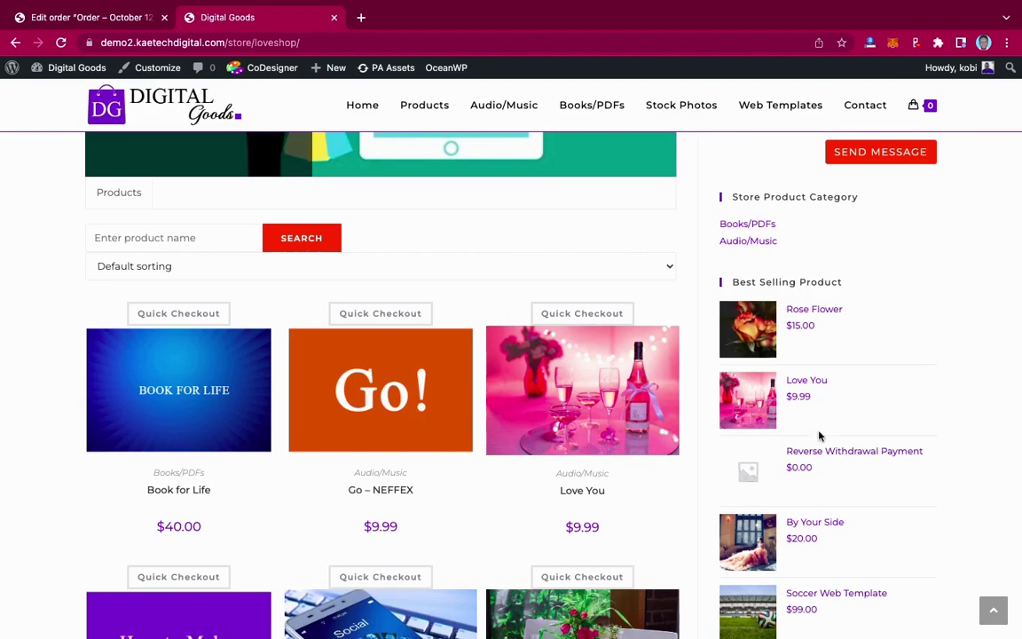
{"action": "scroll", "coordinate": [820, 435], "scroll_direction": "down", "scroll_amount": 6}
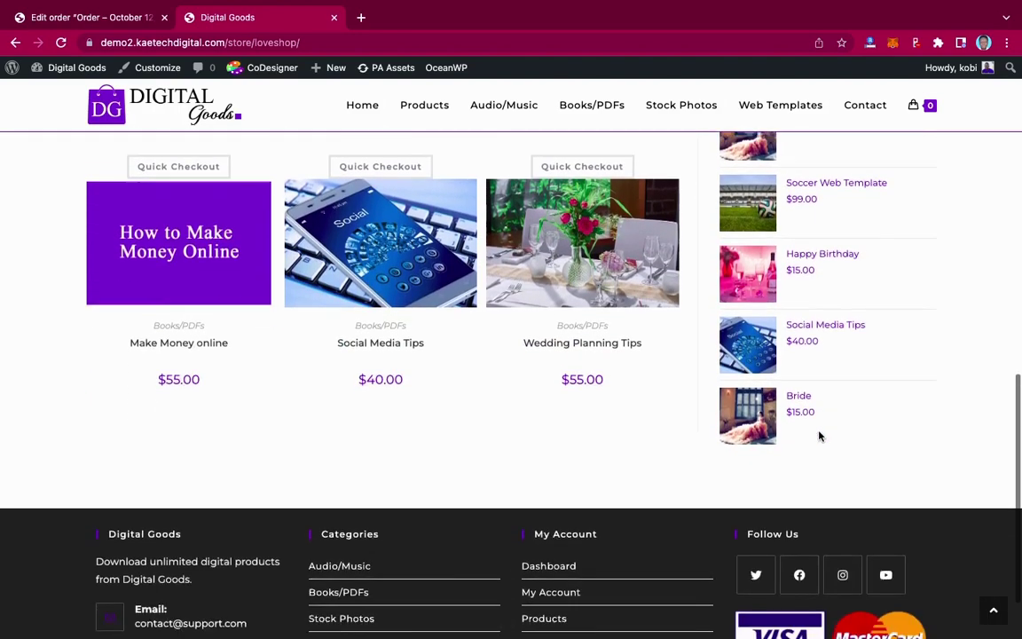
{"action": "scroll", "coordinate": [820, 435], "scroll_direction": "up", "scroll_amount": 15}
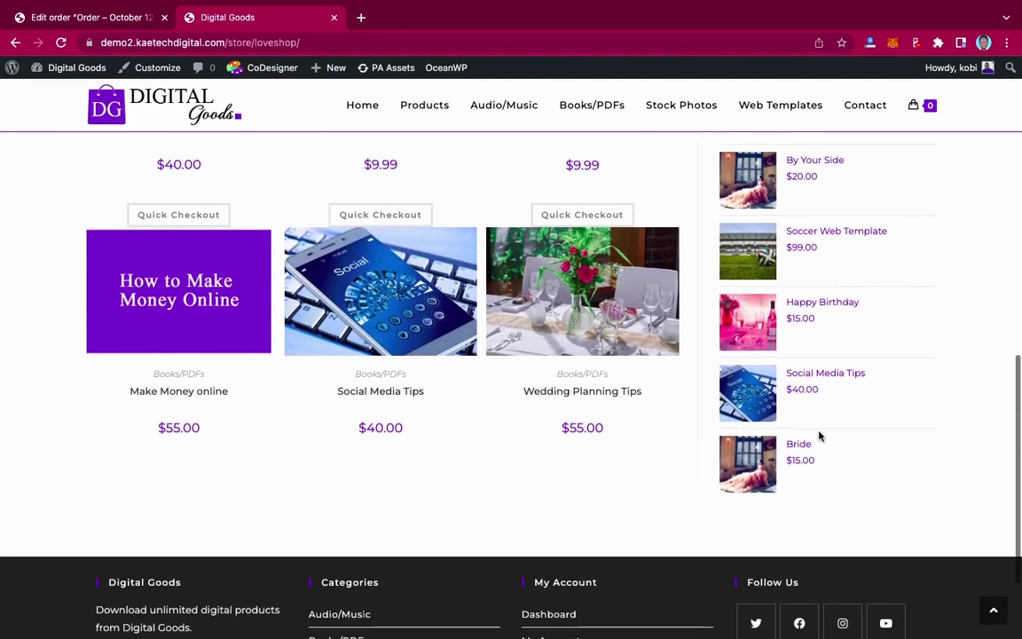
{"action": "scroll", "coordinate": [820, 435], "scroll_direction": "up", "scroll_amount": 1}
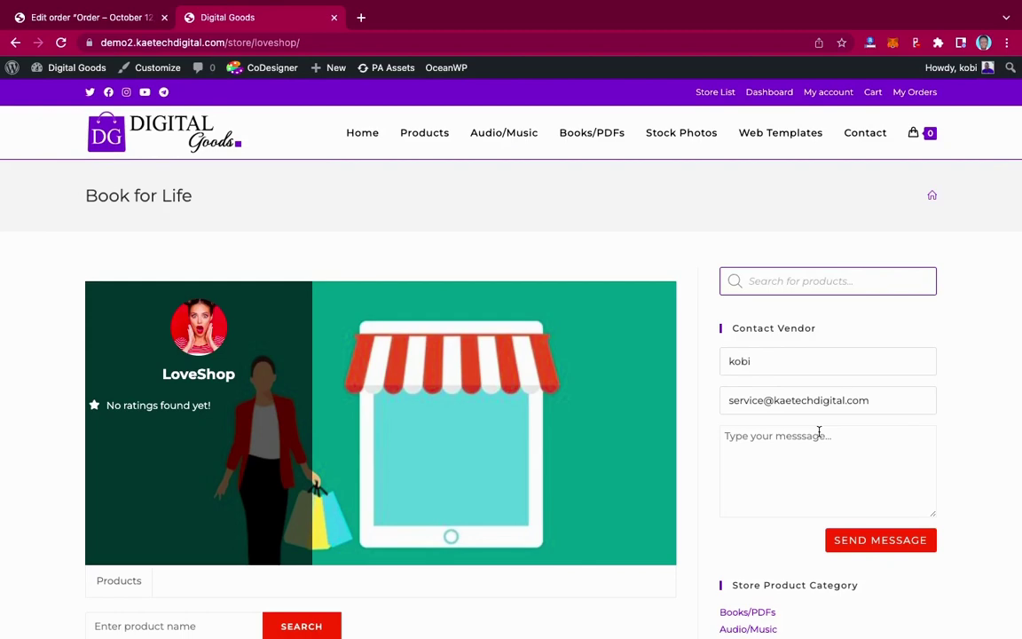
{"action": "scroll", "coordinate": [820, 433], "scroll_direction": "down", "scroll_amount": 6}
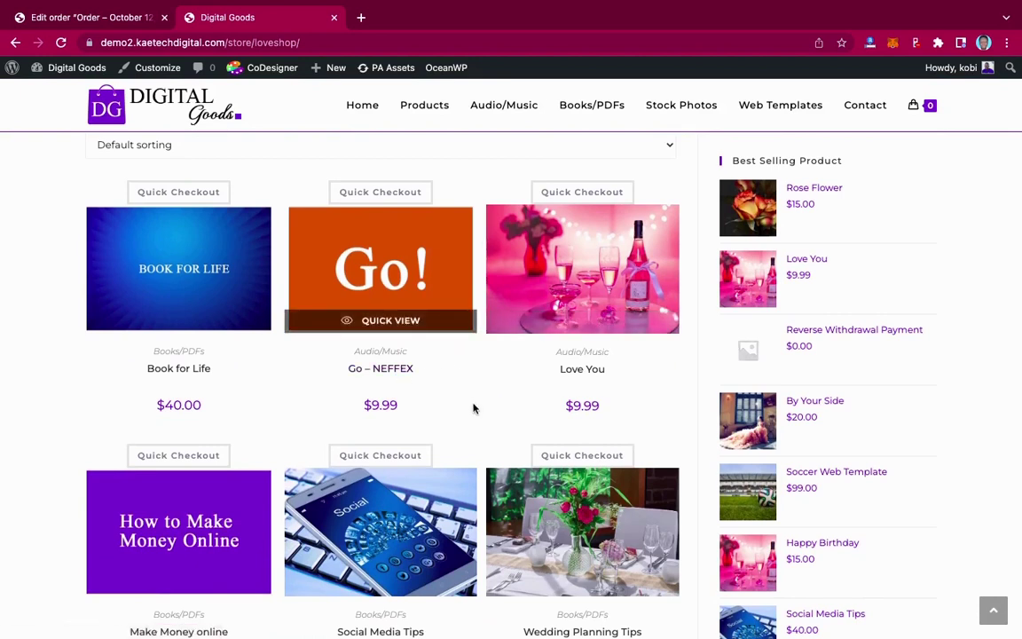
{"action": "scroll", "coordinate": [473, 408], "scroll_direction": "down", "scroll_amount": 3}
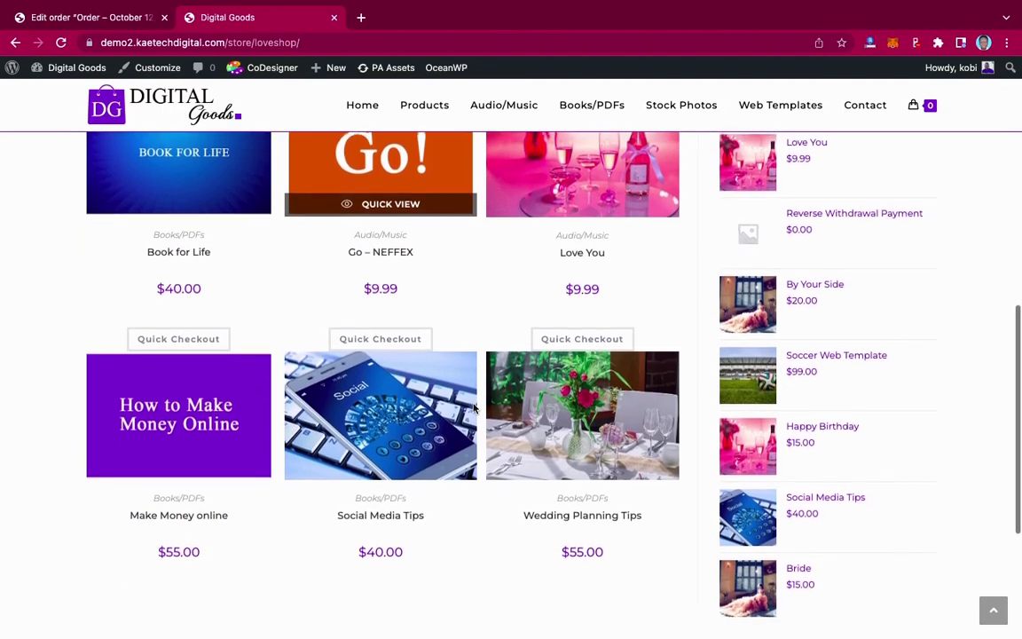
{"action": "scroll", "coordinate": [473, 408], "scroll_direction": "up", "scroll_amount": 1}
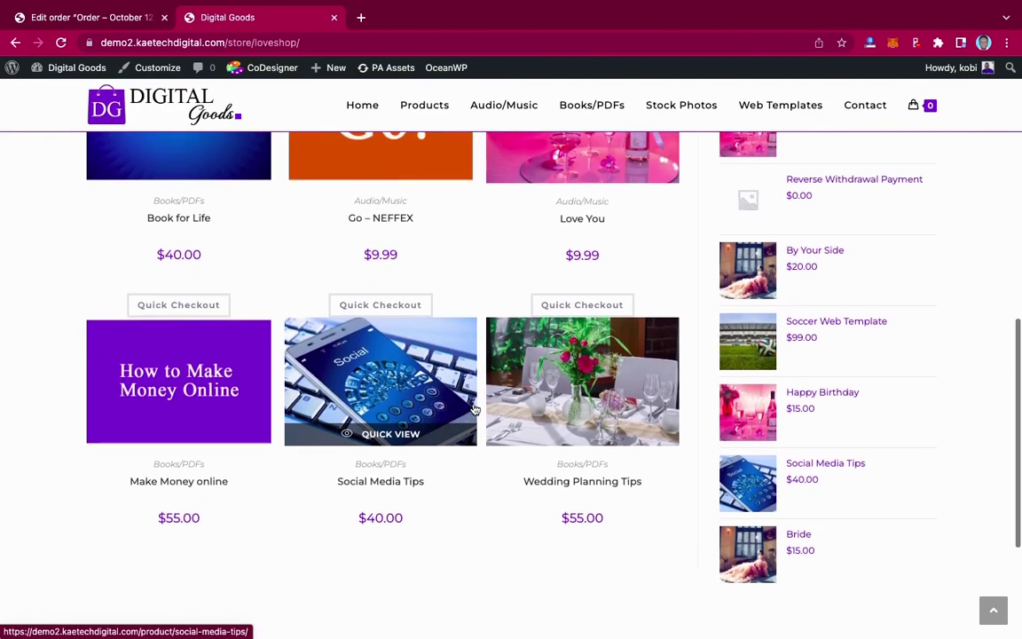
{"action": "scroll", "coordinate": [474, 409], "scroll_direction": "down", "scroll_amount": 2}
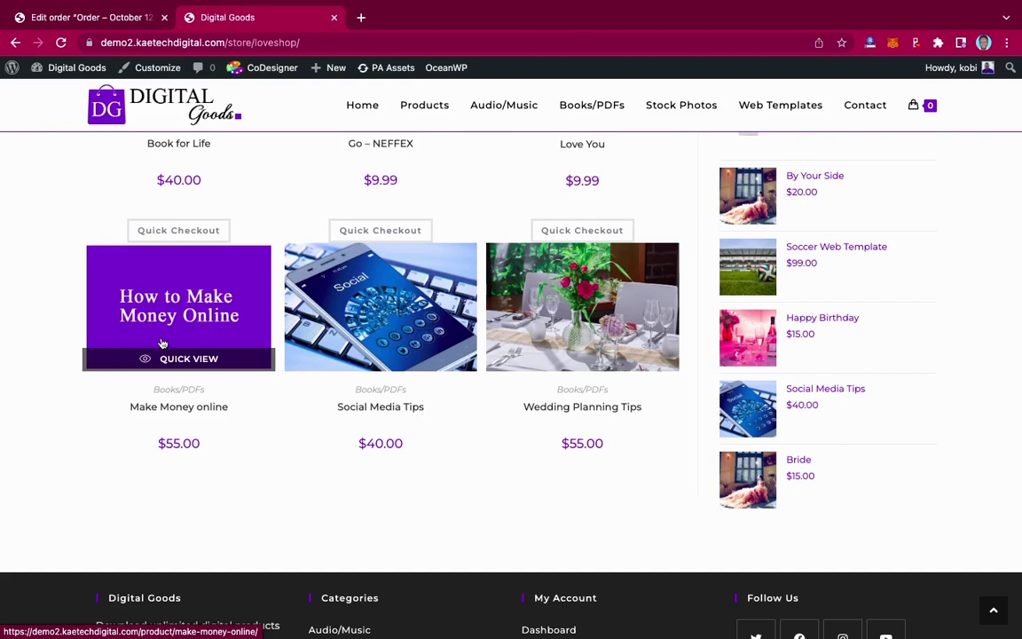
- Add the $55.00 Make Money Online product to the cart from its product page
{"action": "left_click", "coordinate": [199, 281]}
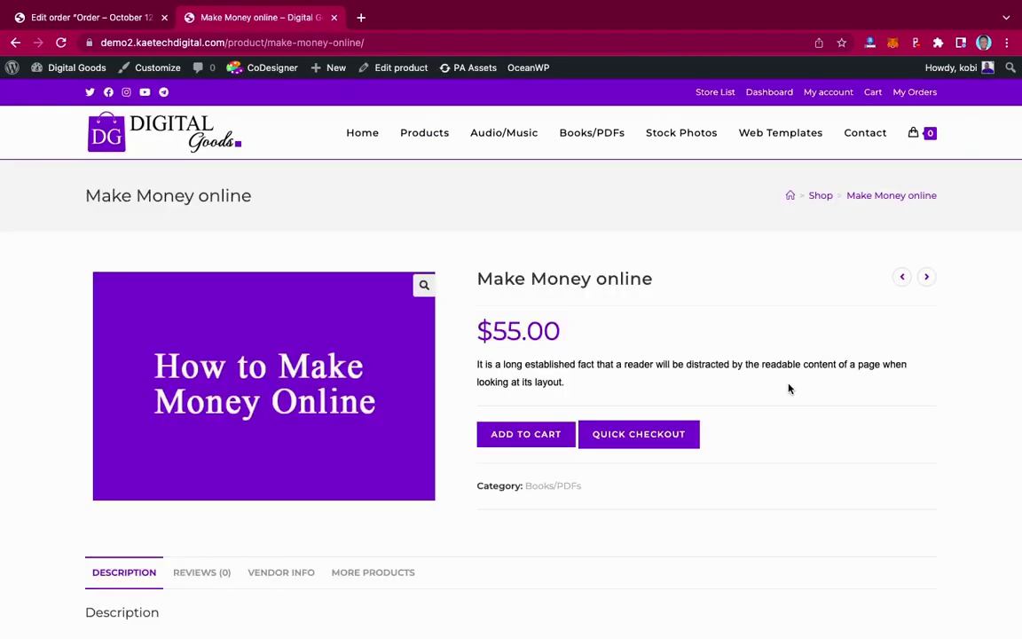
{"action": "scroll", "coordinate": [789, 387], "scroll_direction": "down", "scroll_amount": 5}
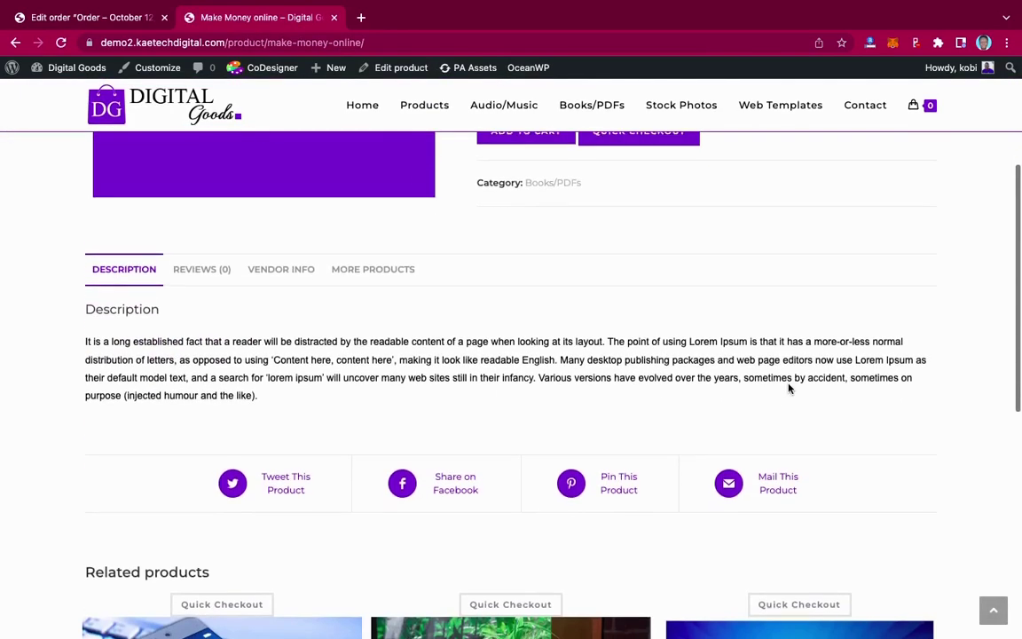
{"action": "scroll", "coordinate": [789, 388], "scroll_direction": "up", "scroll_amount": 2}
{"action": "scroll", "coordinate": [789, 387], "scroll_direction": "up", "scroll_amount": 3}
{"action": "scroll", "coordinate": [789, 388], "scroll_direction": "down", "scroll_amount": 4}
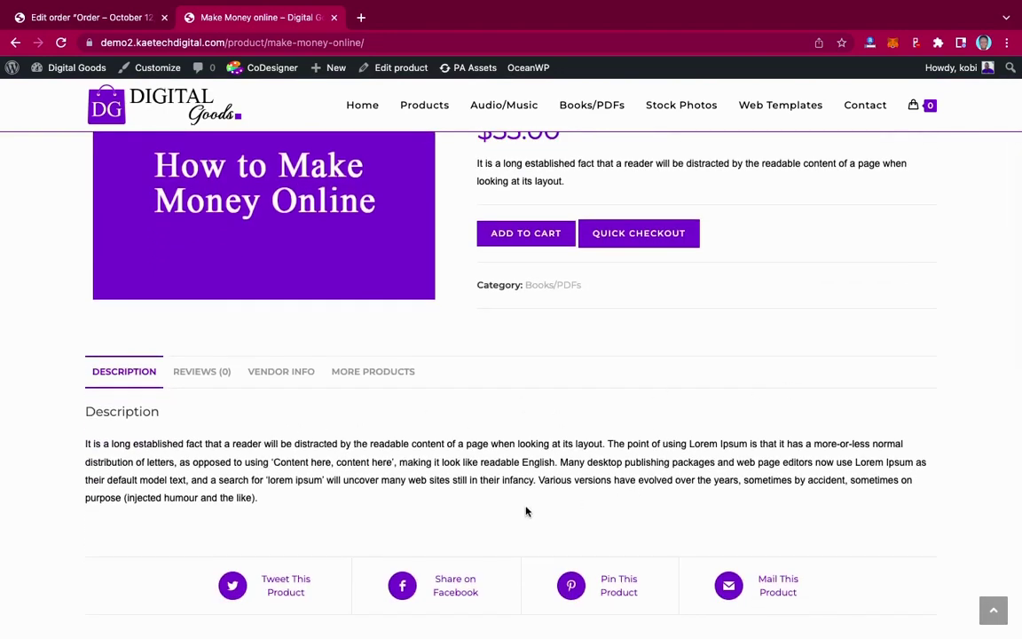
{"action": "scroll", "coordinate": [525, 502], "scroll_direction": "up", "scroll_amount": 4}
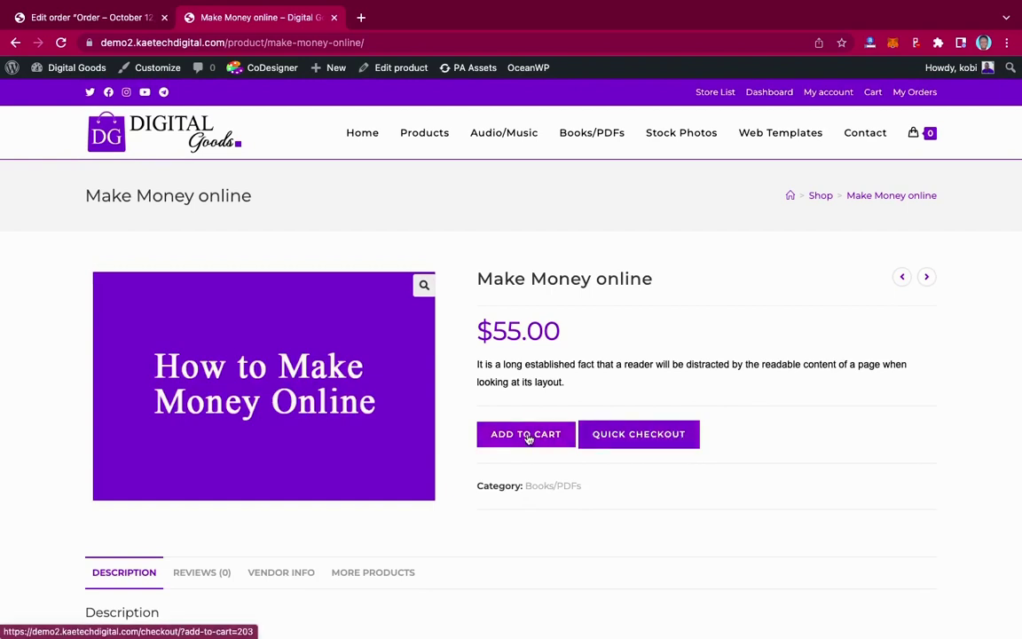
{"action": "left_click", "coordinate": [644, 433]}
- Proceed from the cart to checkout
{"action": "scroll", "coordinate": [848, 460], "scroll_direction": "down", "scroll_amount": 3}
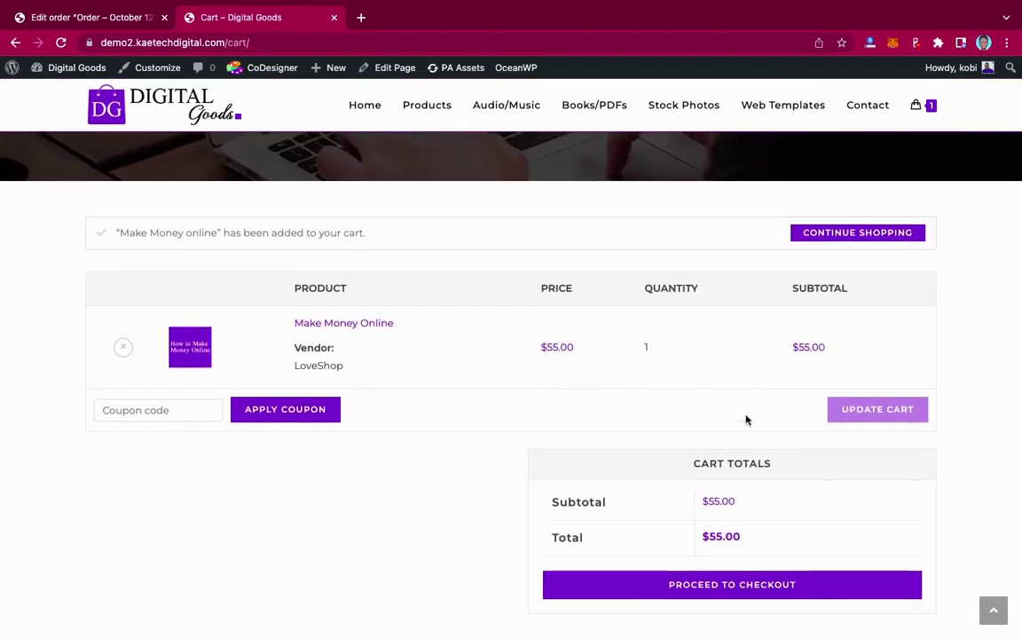
{"action": "scroll", "coordinate": [746, 420], "scroll_direction": "down", "scroll_amount": 2}
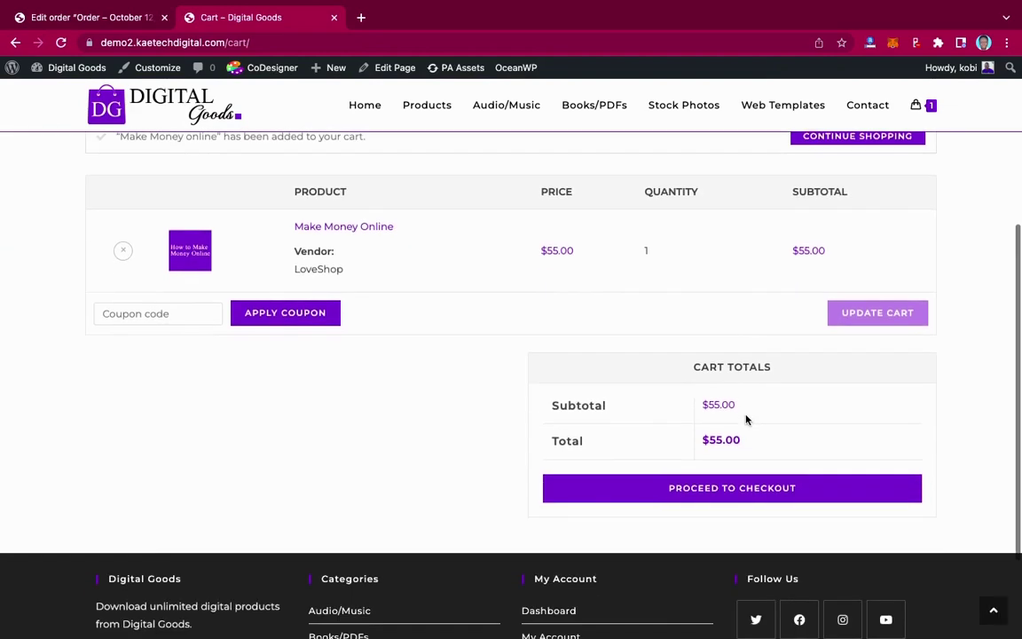
{"action": "left_click", "coordinate": [707, 490]}
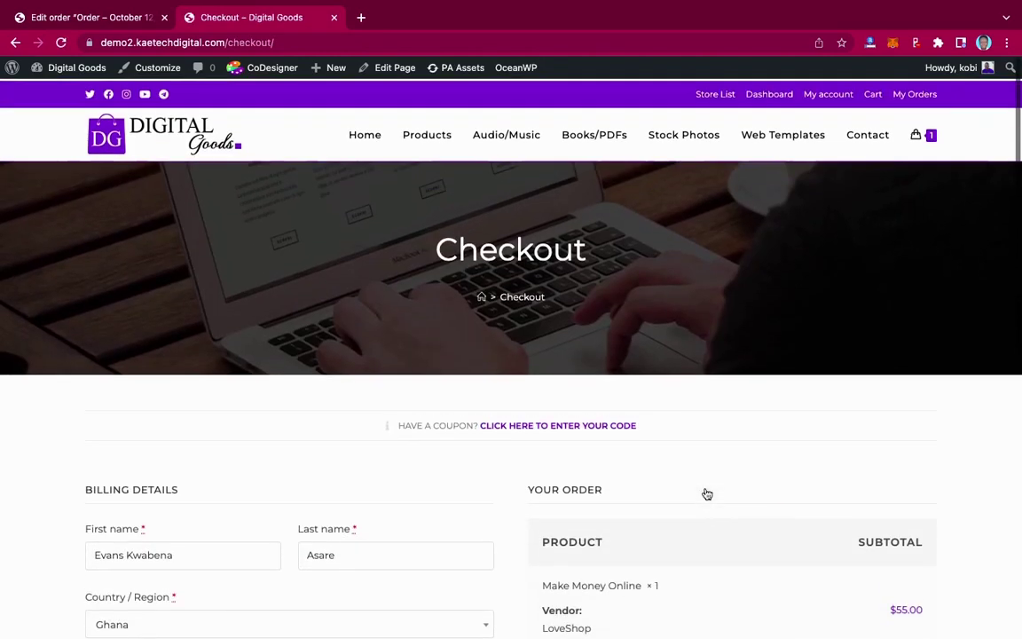
- Complete the checkout billing details with Ghana as country and select Cash on delivery
{"action": "scroll", "coordinate": [707, 494], "scroll_direction": "down", "scroll_amount": 5}
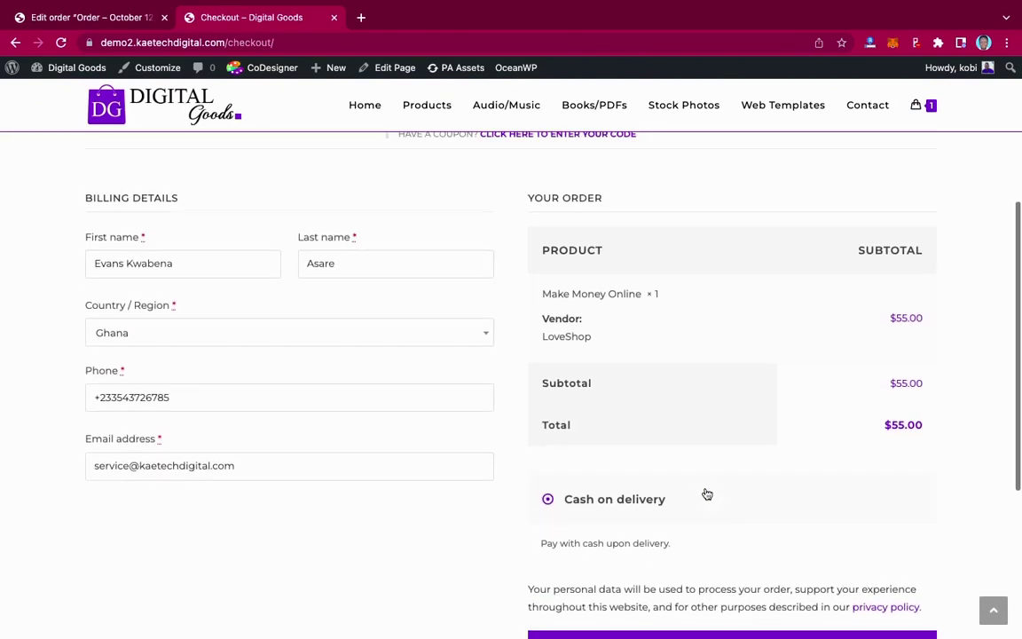
{"action": "scroll", "coordinate": [708, 494], "scroll_direction": "up", "scroll_amount": 3}
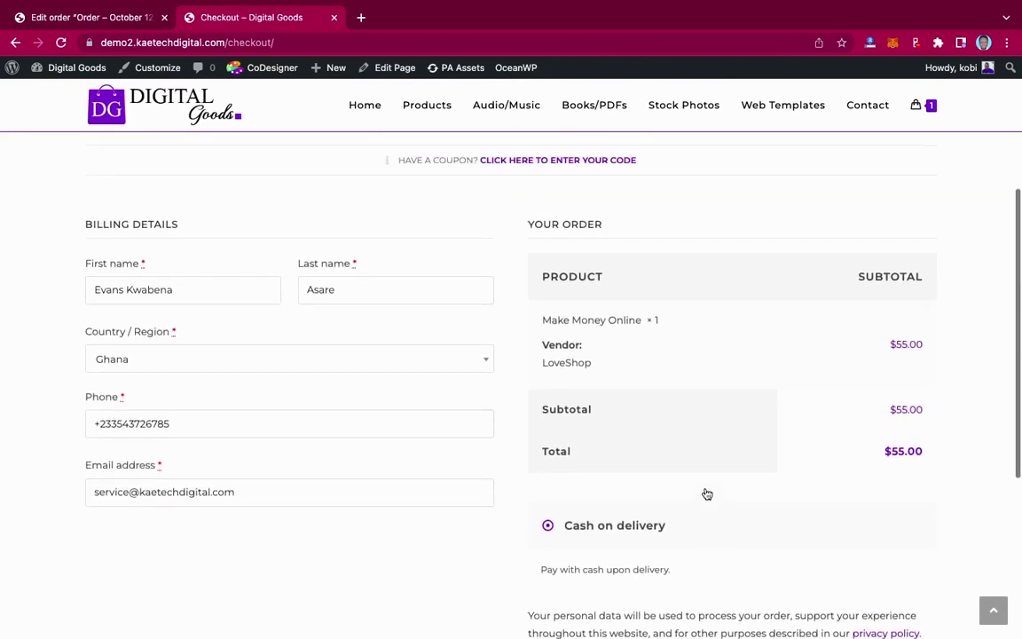
{"action": "scroll", "coordinate": [708, 492], "scroll_direction": "down", "scroll_amount": 2}
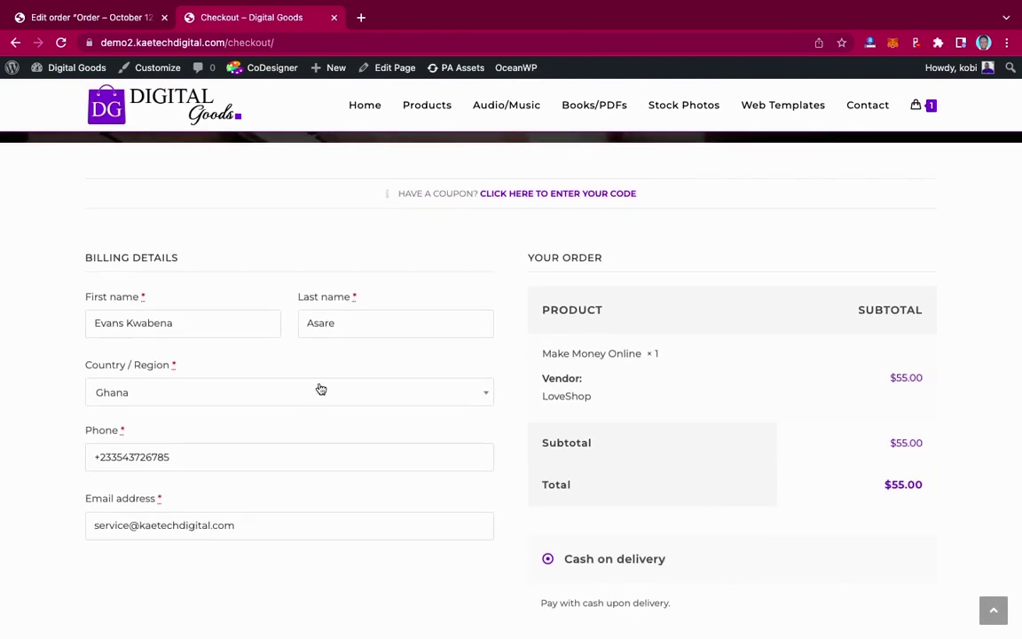
{"action": "scroll", "coordinate": [323, 388], "scroll_direction": "down", "scroll_amount": 4}
{"action": "scroll", "coordinate": [320, 388], "scroll_direction": "up", "scroll_amount": 1}
{"action": "scroll", "coordinate": [321, 388], "scroll_direction": "up", "scroll_amount": 3}
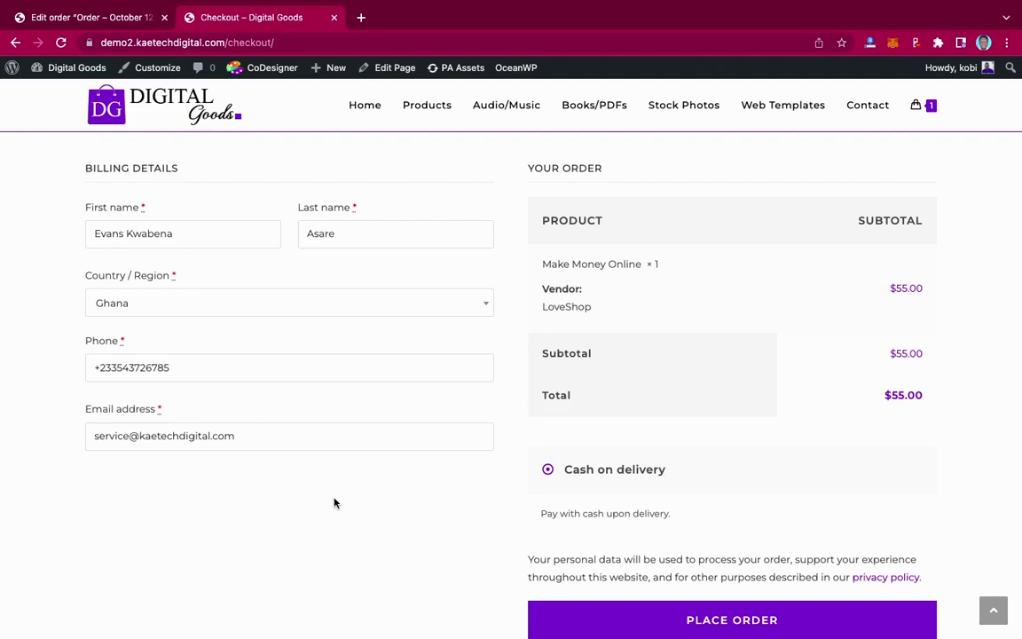
{"action": "scroll", "coordinate": [335, 504], "scroll_direction": "up", "scroll_amount": 2}
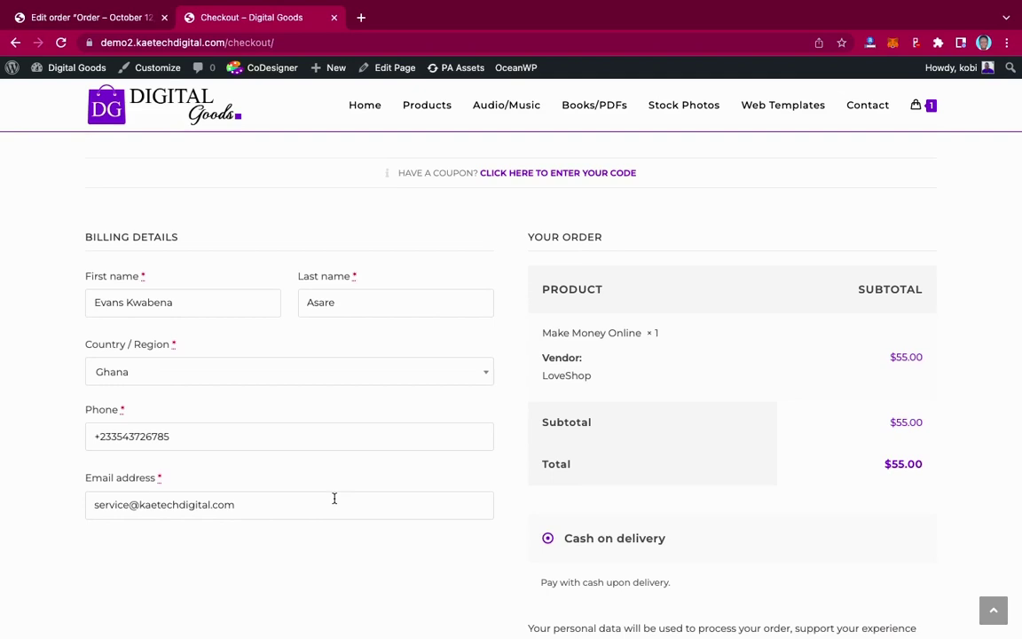
{"action": "scroll", "coordinate": [335, 499], "scroll_direction": "down", "scroll_amount": 10}
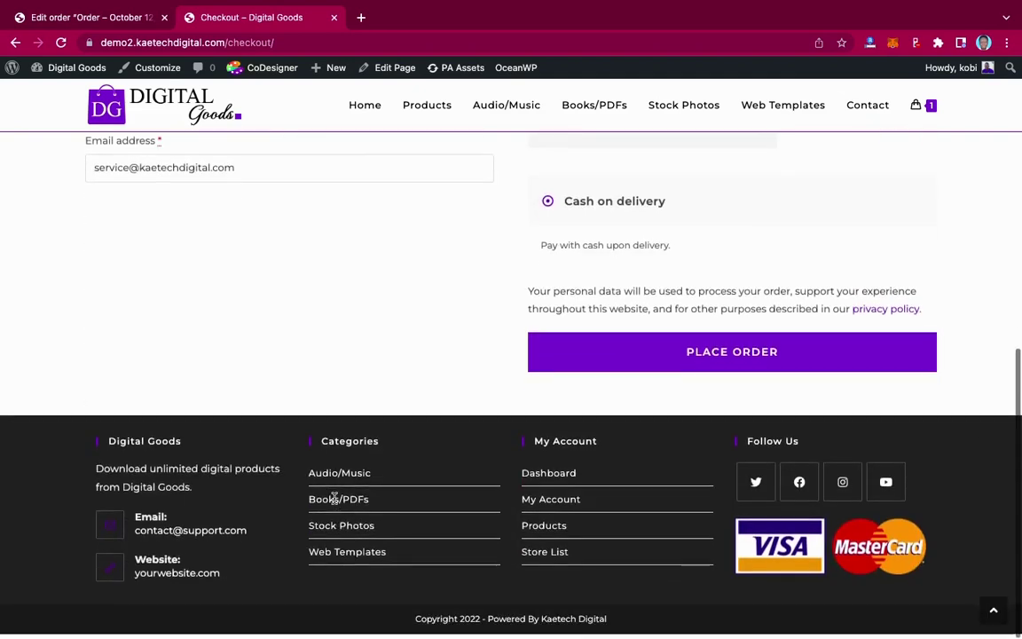
{"action": "scroll", "coordinate": [334, 497], "scroll_direction": "up", "scroll_amount": 6}
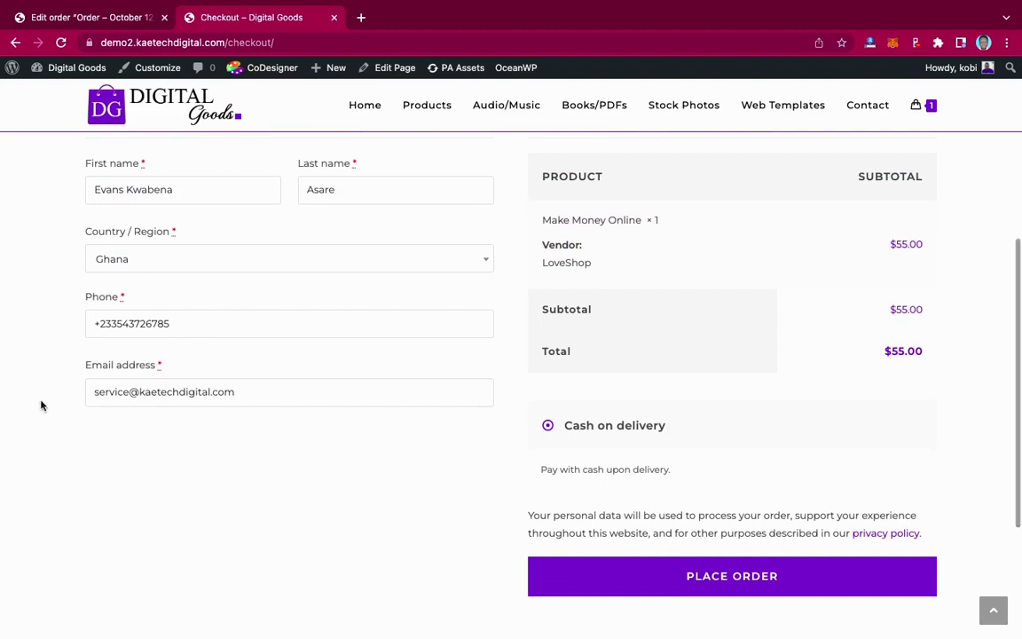
{"action": "scroll", "coordinate": [389, 500], "scroll_direction": "up", "scroll_amount": 4}
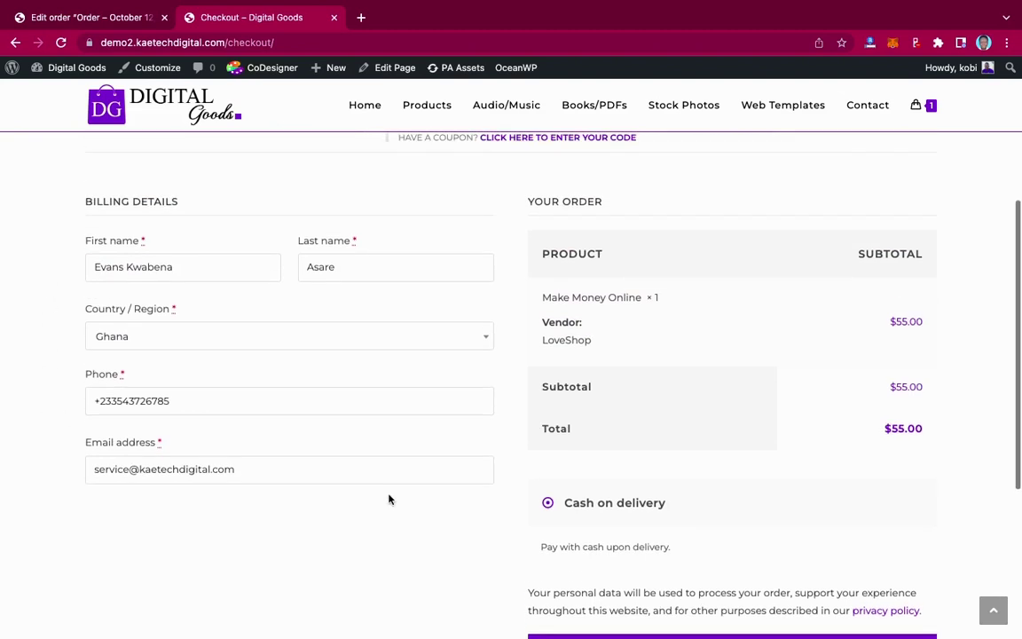
{"action": "scroll", "coordinate": [389, 499], "scroll_direction": "down", "scroll_amount": 2}
{"action": "scroll", "coordinate": [389, 500], "scroll_direction": "down", "scroll_amount": 1}
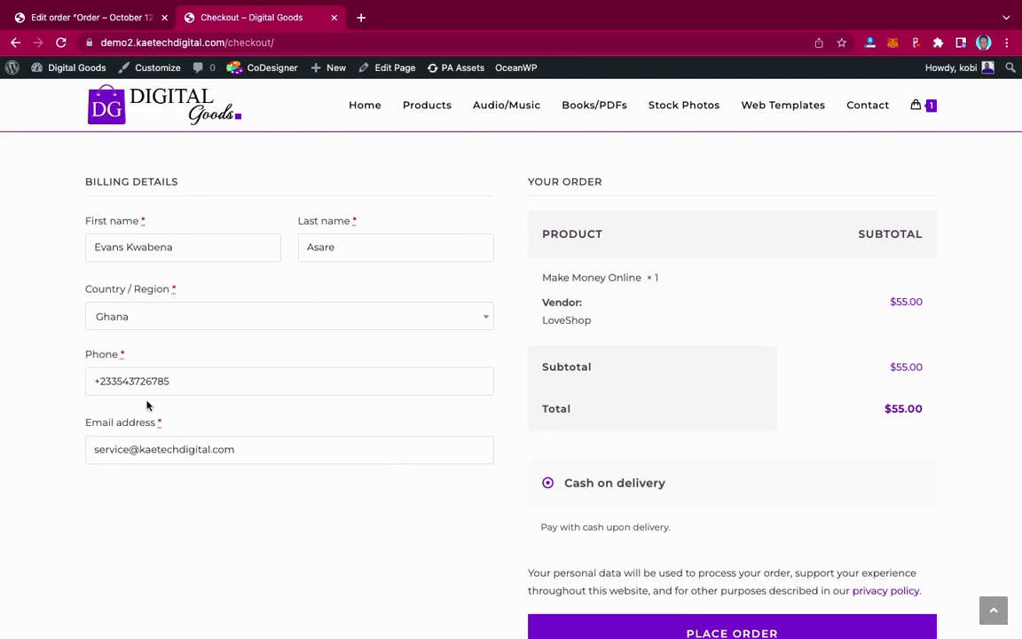
{"action": "scroll", "coordinate": [824, 502], "scroll_direction": "down", "scroll_amount": 3}
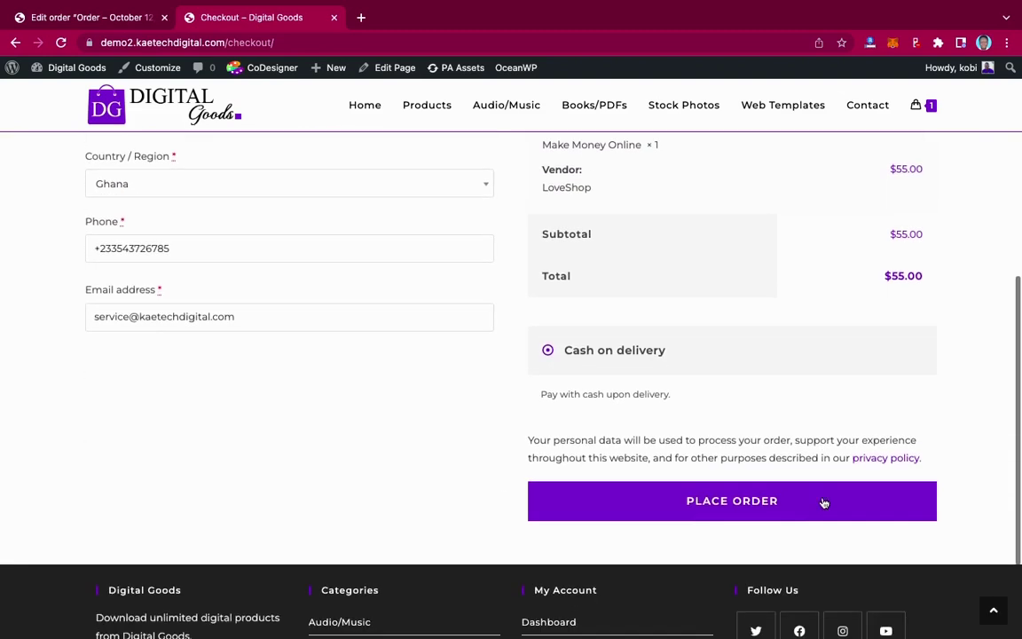
{"action": "scroll", "coordinate": [824, 497], "scroll_direction": "up", "scroll_amount": 2}
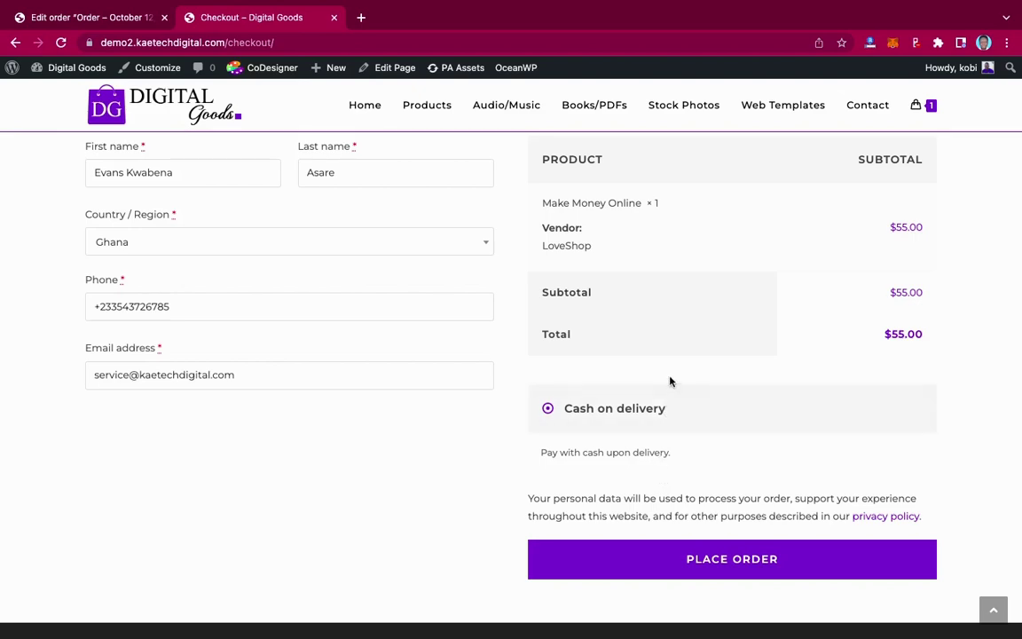
{"action": "scroll", "coordinate": [675, 364], "scroll_direction": "up", "scroll_amount": 5}
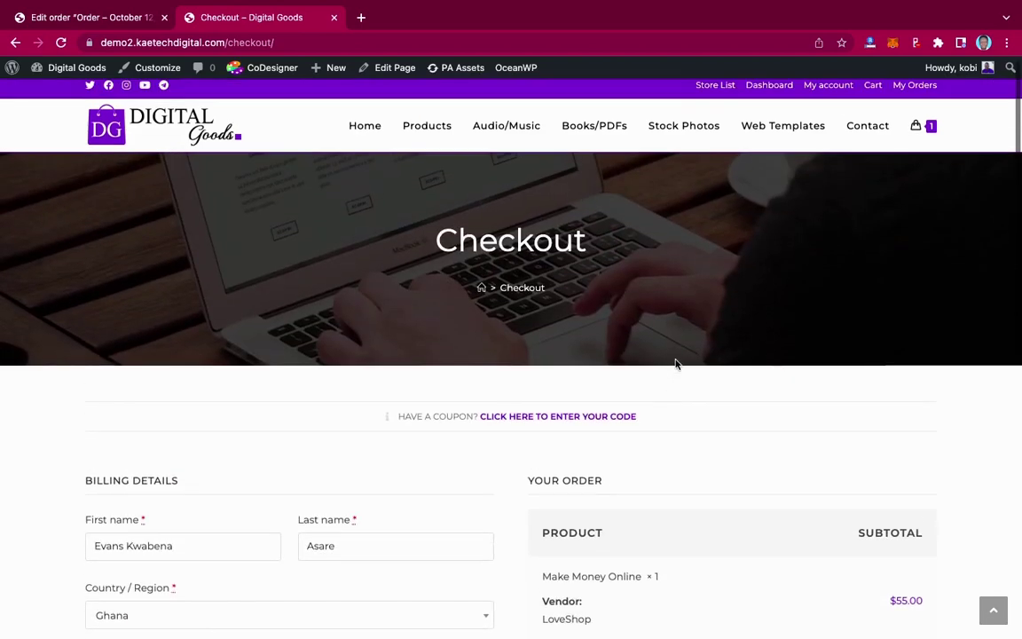
{"action": "scroll", "coordinate": [676, 364], "scroll_direction": "down", "scroll_amount": 5}
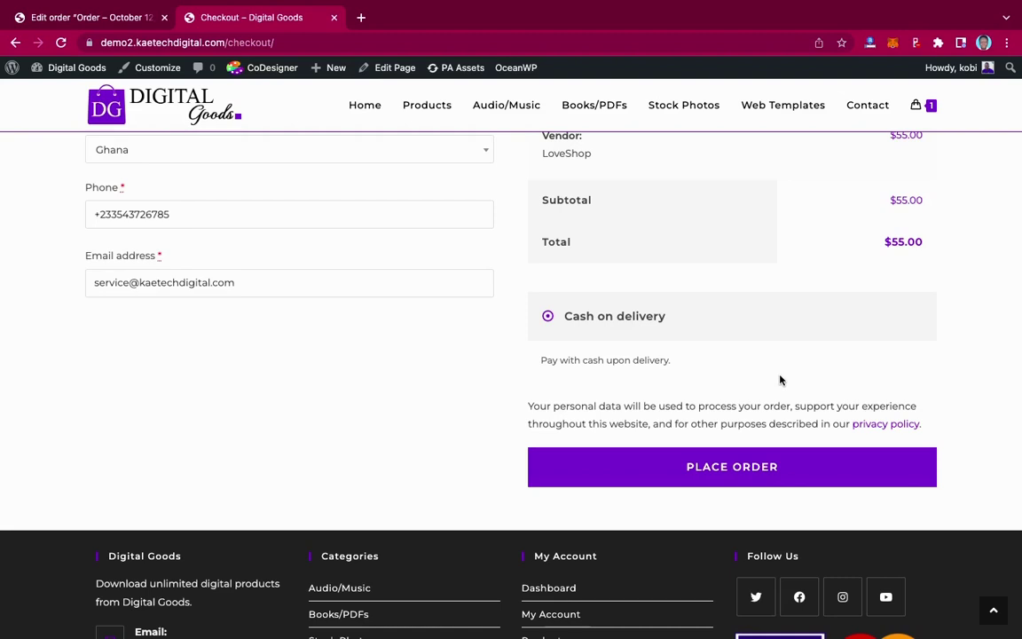
{"action": "scroll", "coordinate": [780, 380], "scroll_direction": "up", "scroll_amount": 5}
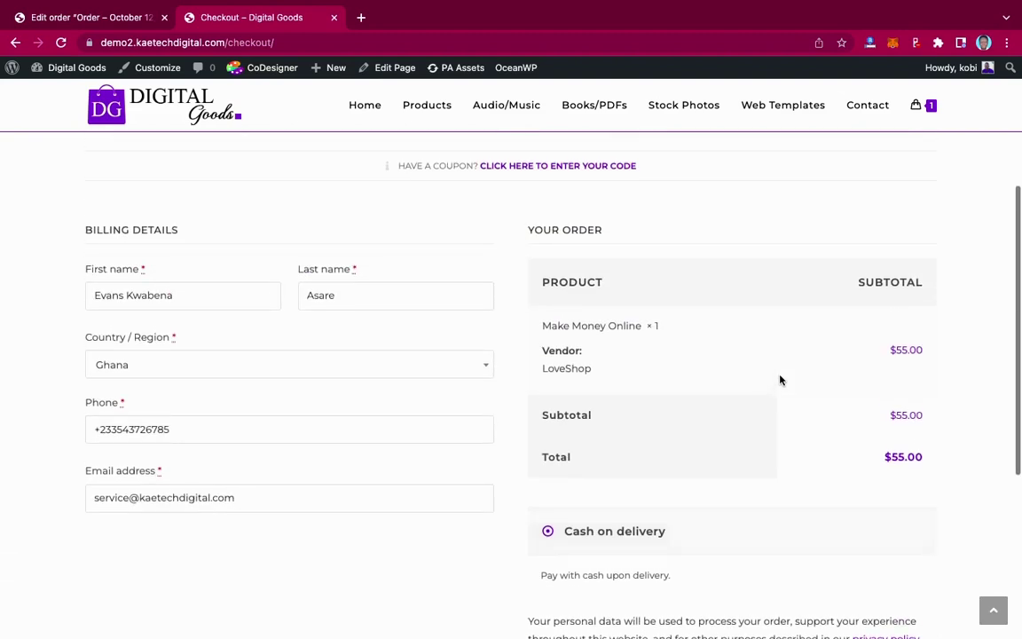
{"action": "scroll", "coordinate": [276, 415], "scroll_direction": "down", "scroll_amount": 3}
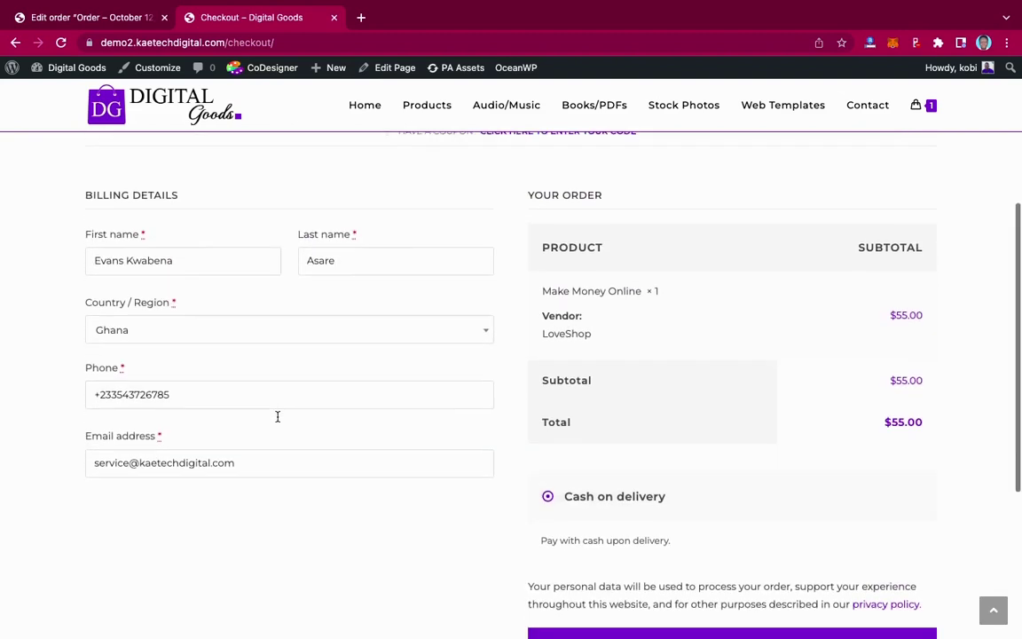
{"action": "scroll", "coordinate": [709, 397], "scroll_direction": "down", "scroll_amount": 4}
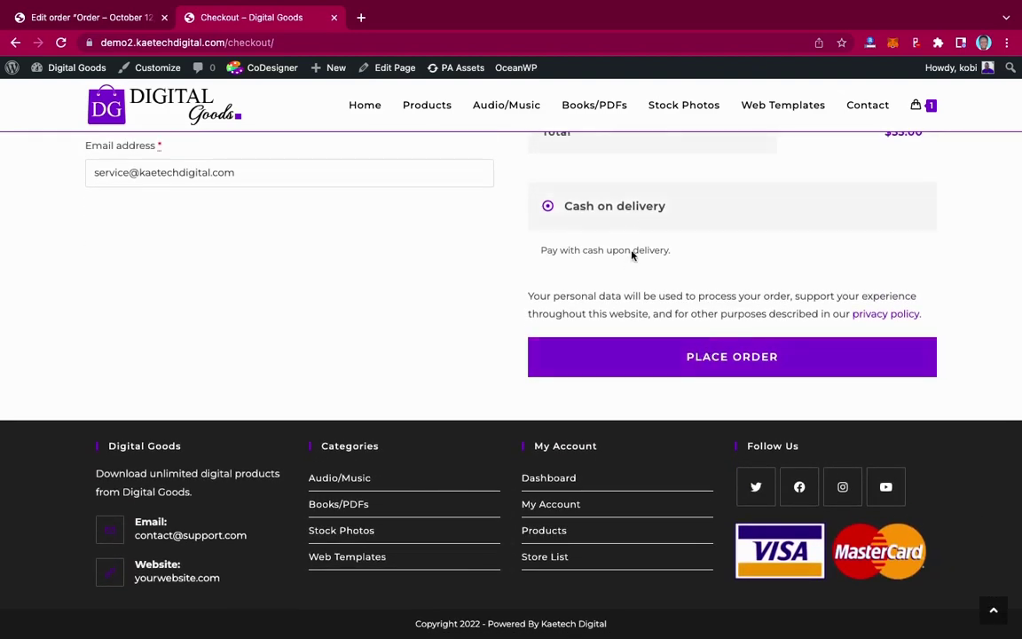
{"action": "scroll", "coordinate": [739, 248], "scroll_direction": "up", "scroll_amount": 3}
{"action": "scroll", "coordinate": [737, 247], "scroll_direction": "down", "scroll_amount": 1}
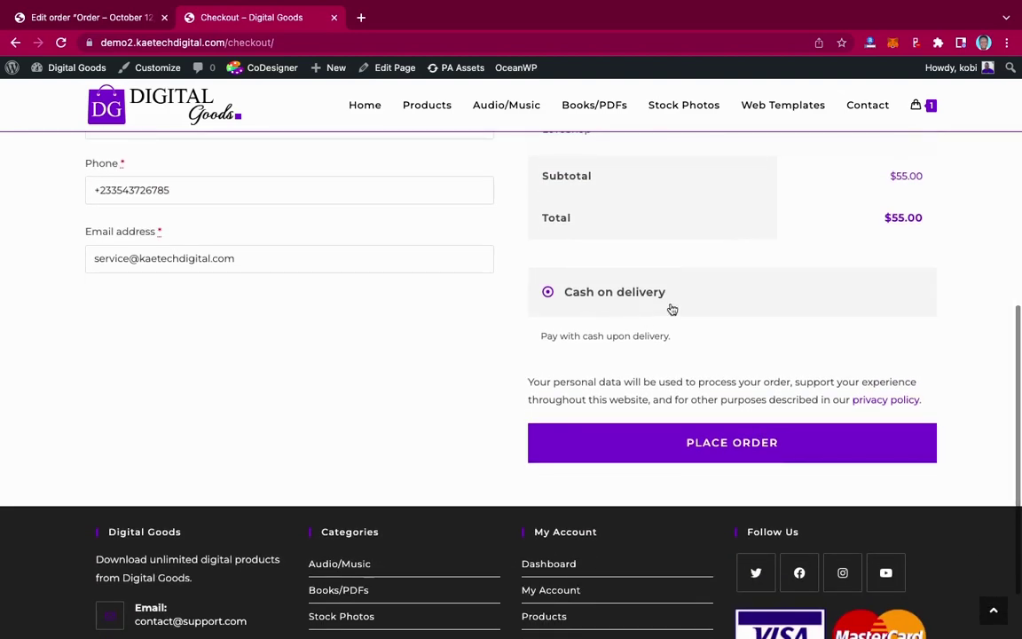
{"action": "scroll", "coordinate": [684, 327], "scroll_direction": "down", "scroll_amount": 2}
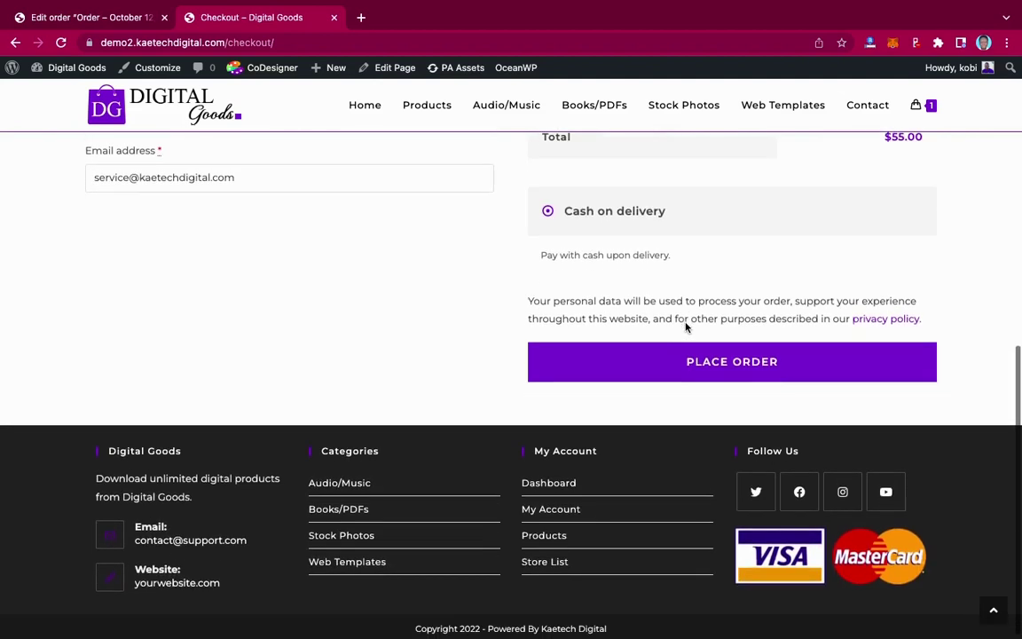
- Place the $55.00 Make Money Online order by Cash On Delivery and review the confirmation
{"action": "left_click", "coordinate": [689, 369]}
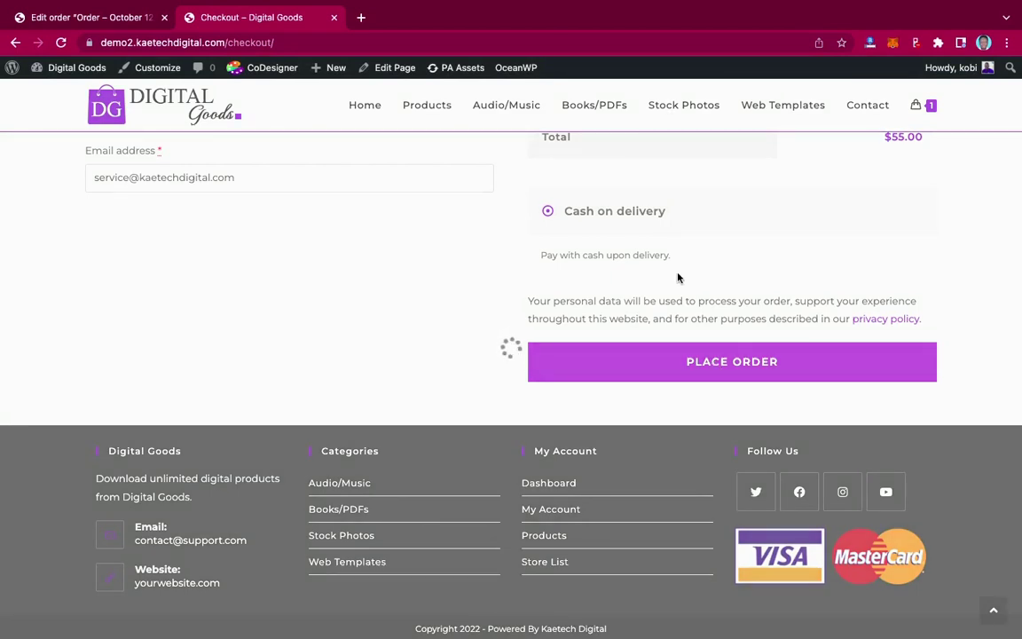
{"action": "scroll", "coordinate": [684, 317], "scroll_direction": "down", "scroll_amount": 3}
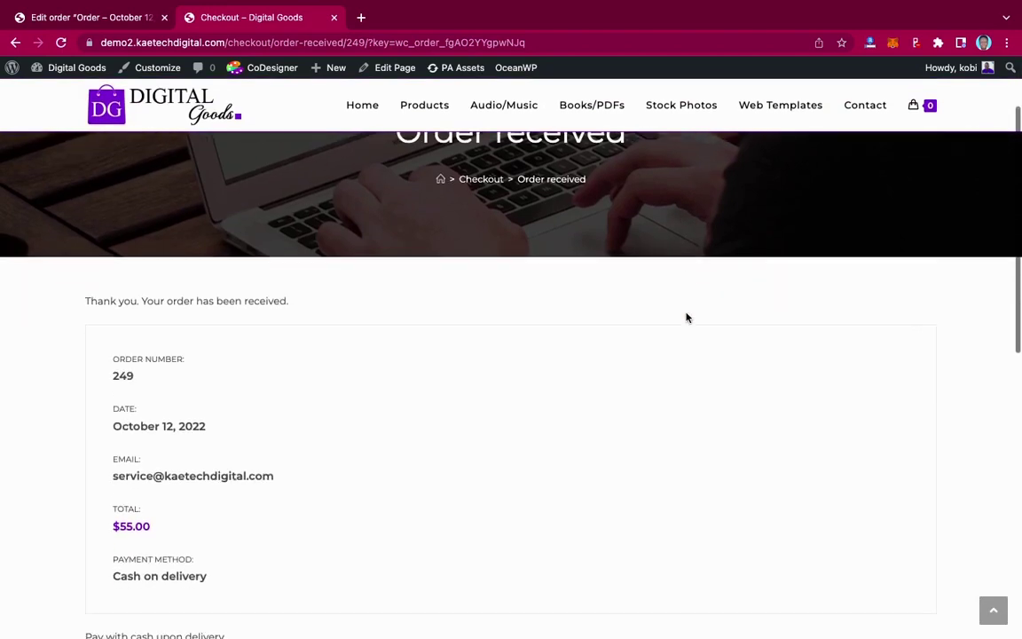
{"action": "scroll", "coordinate": [686, 317], "scroll_direction": "down", "scroll_amount": 5}
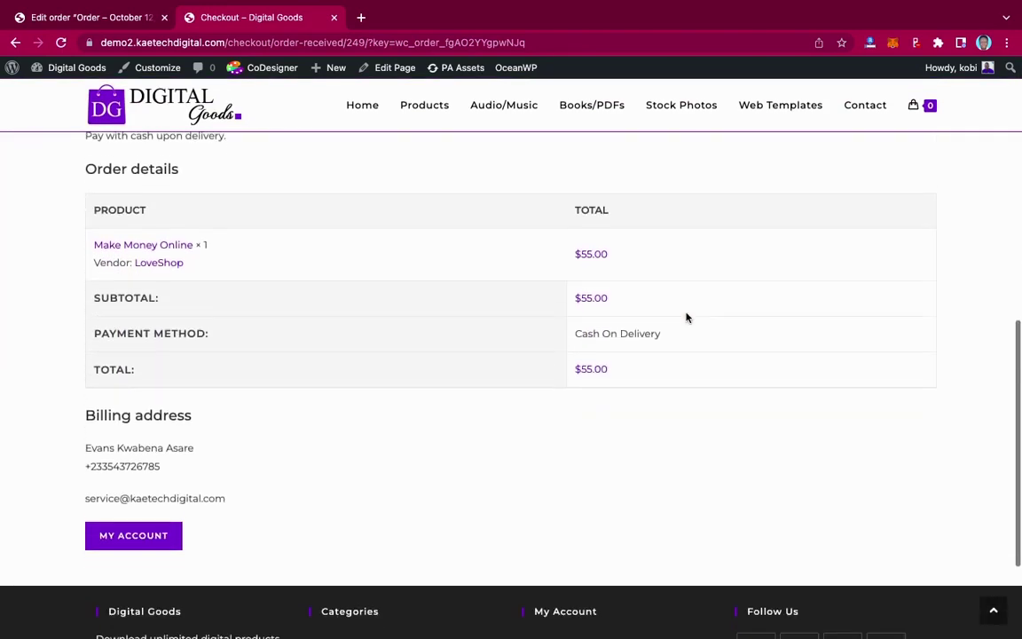
{"action": "scroll", "coordinate": [686, 317], "scroll_direction": "up", "scroll_amount": 5}
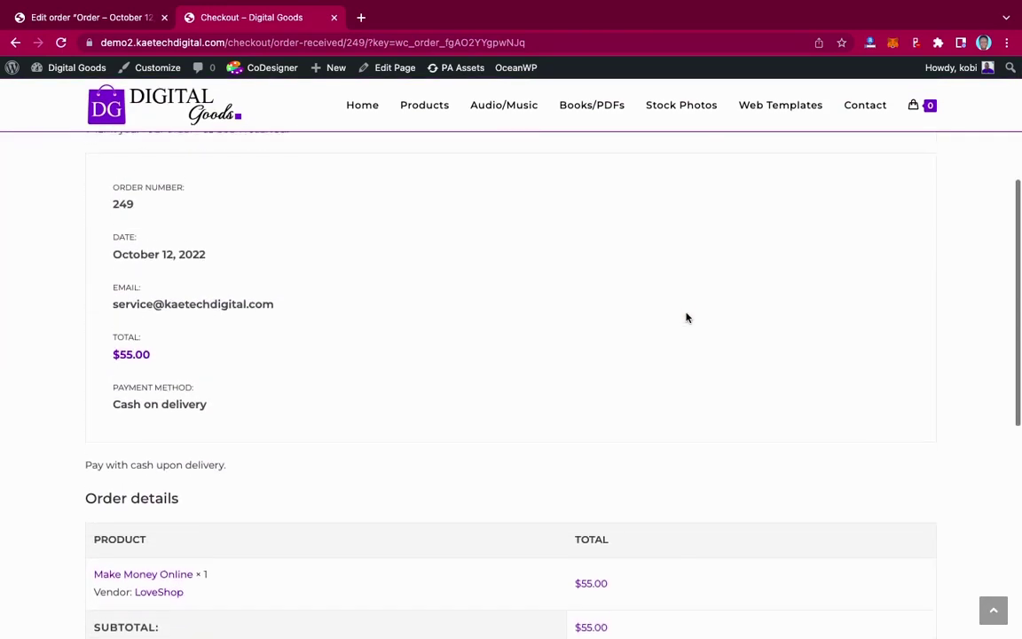
{"action": "scroll", "coordinate": [686, 317], "scroll_direction": "up", "scroll_amount": 2}
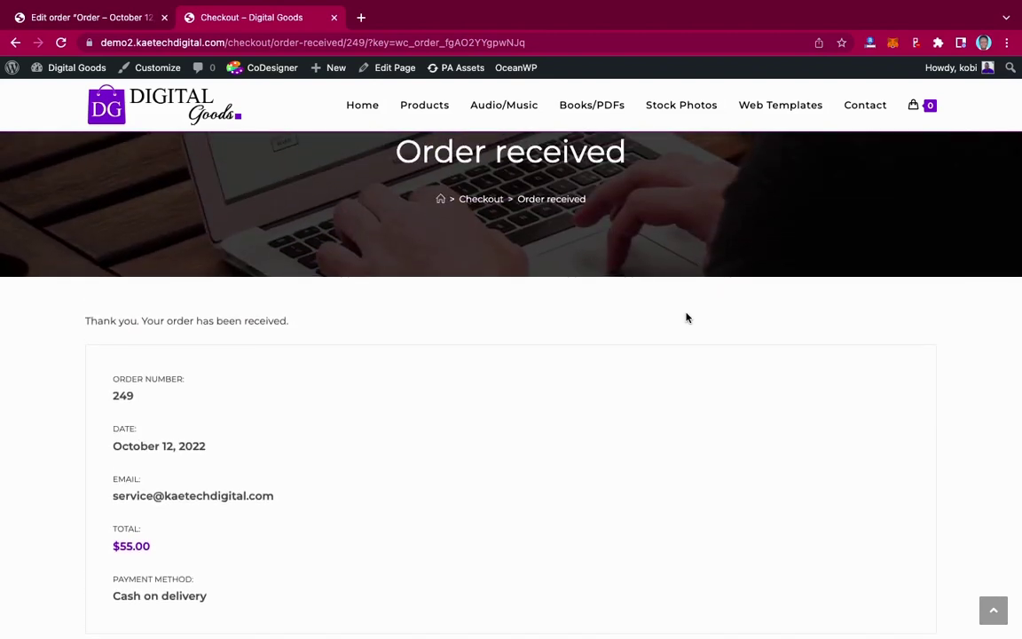
{"action": "scroll", "coordinate": [686, 316], "scroll_direction": "down", "scroll_amount": 5}
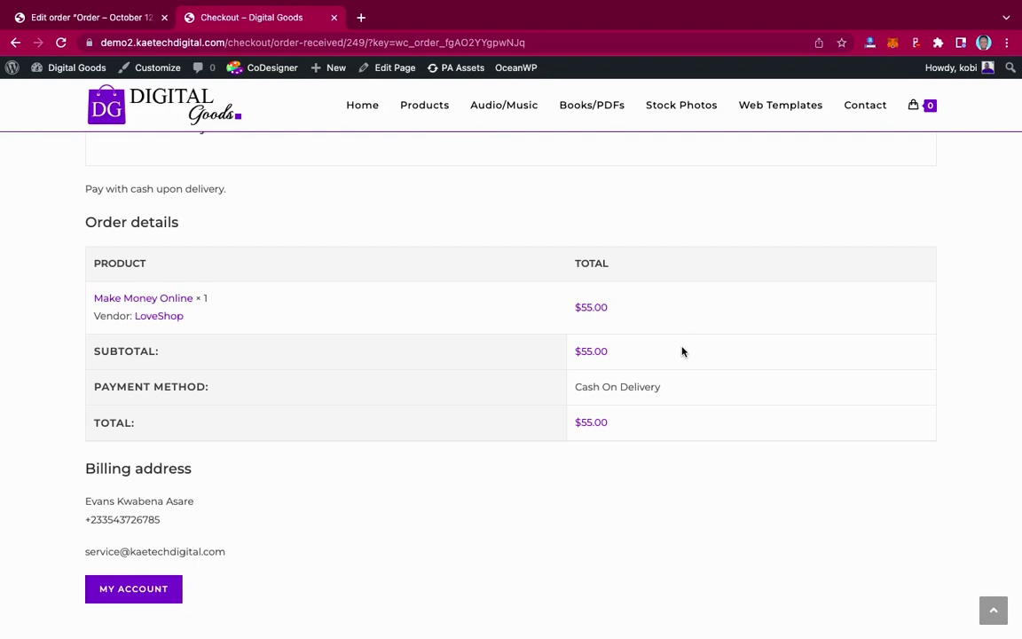
{"action": "scroll", "coordinate": [682, 352], "scroll_direction": "down", "scroll_amount": 2}
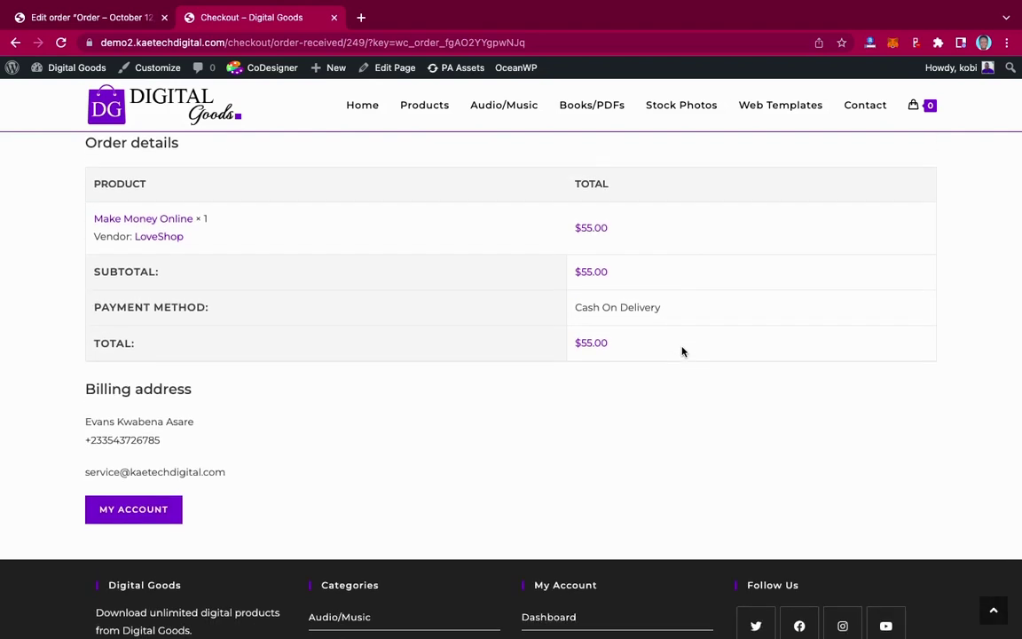
- Go to My Account > Downloads to see Rose Flower with unlimited, never-expiring downloads
{"action": "left_click", "coordinate": [141, 516]}
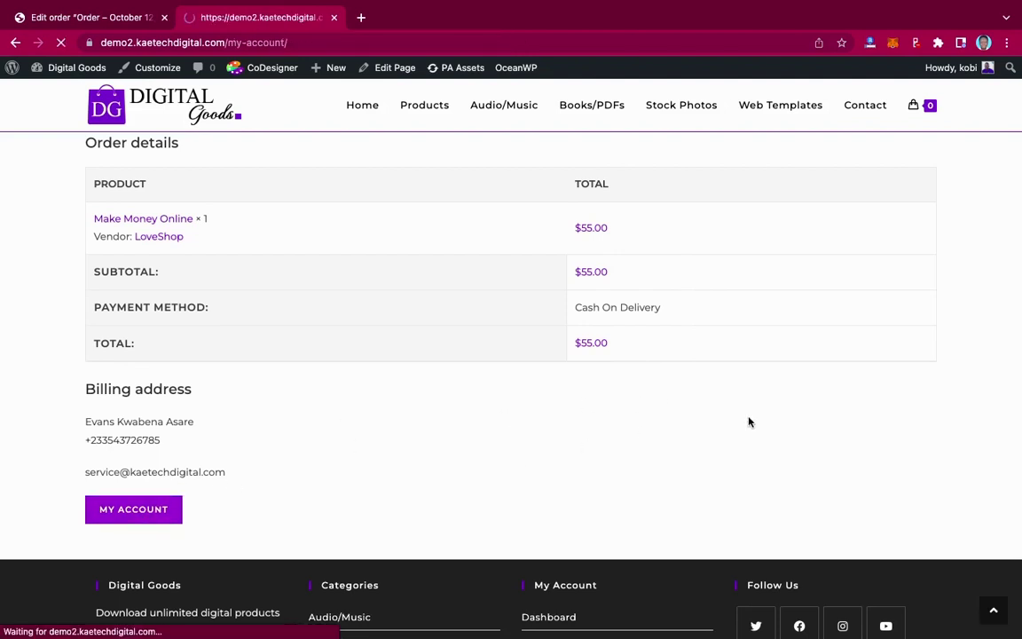
{"action": "scroll", "coordinate": [749, 422], "scroll_direction": "down", "scroll_amount": 3}
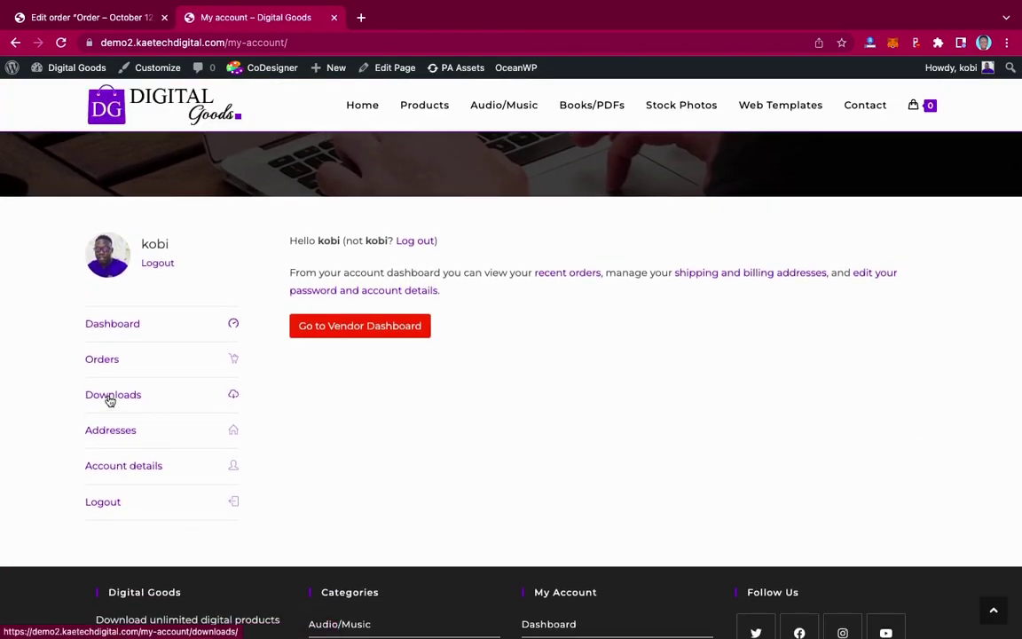
{"action": "left_click", "coordinate": [110, 398]}
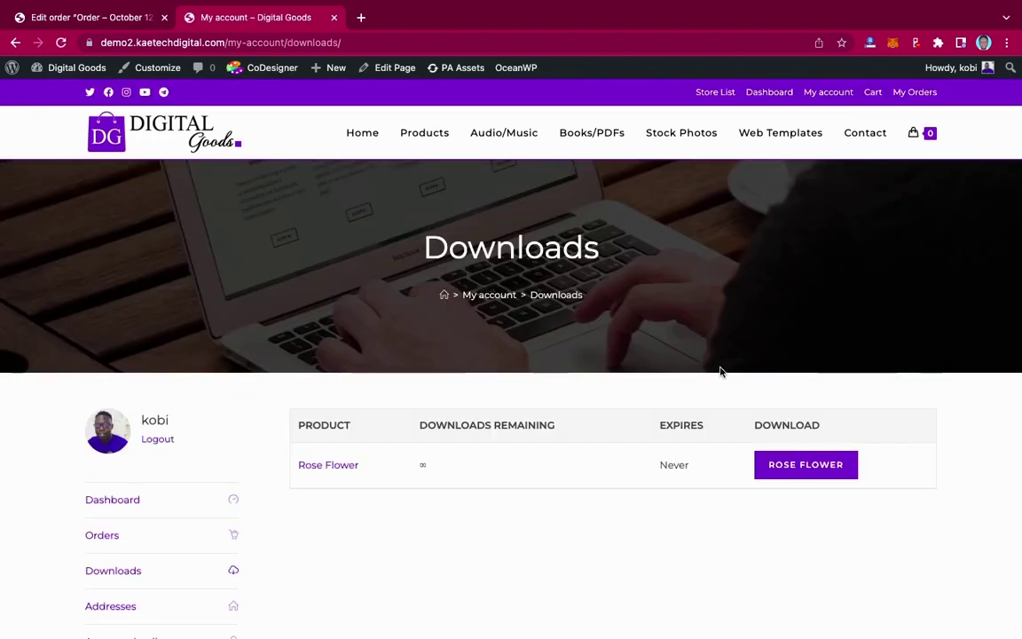
{"action": "scroll", "coordinate": [721, 371], "scroll_direction": "down", "scroll_amount": 1}
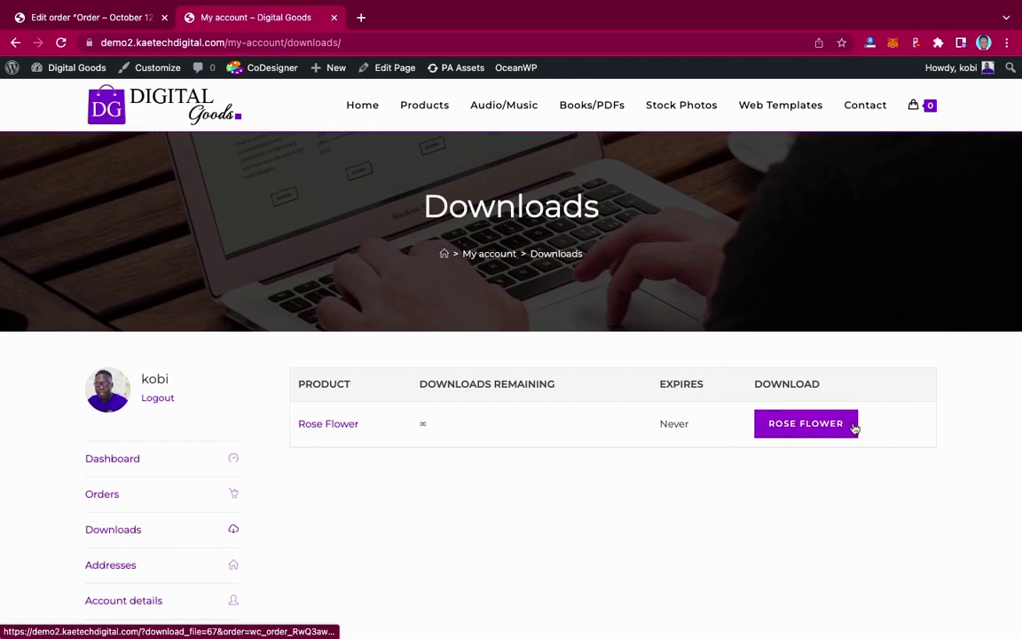
- Download the Rose Flower file and close Chrome's download bar
{"action": "left_click", "coordinate": [809, 425]}
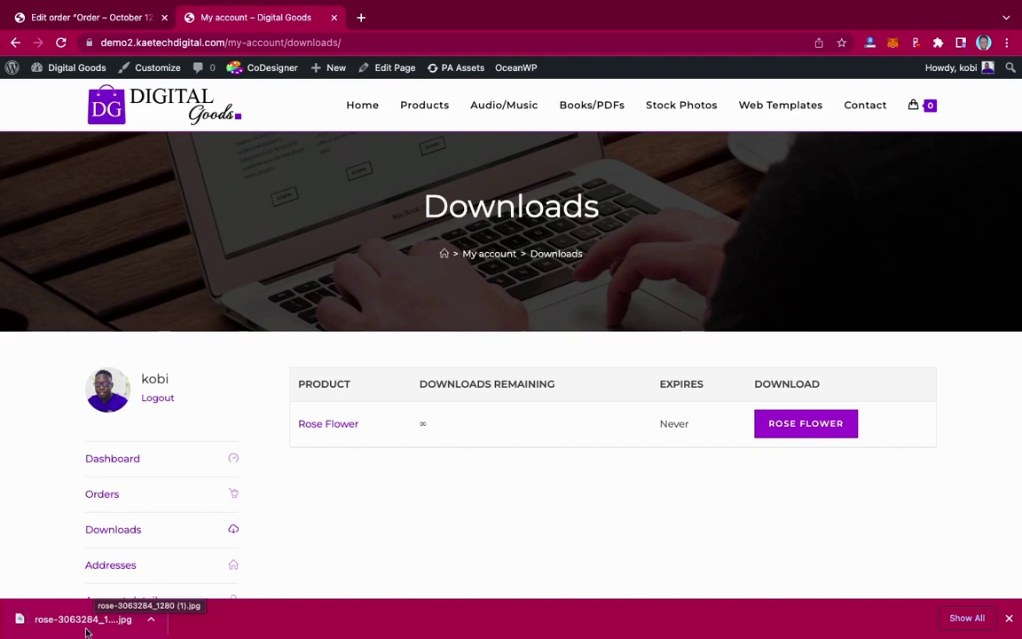
{"action": "left_click", "coordinate": [1009, 619]}
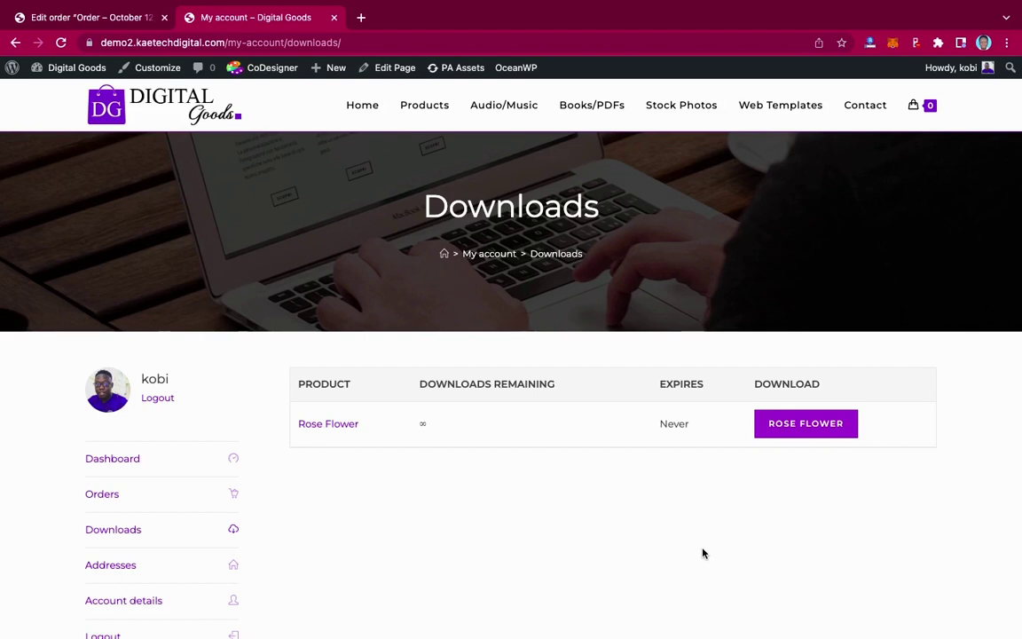
{"action": "scroll", "coordinate": [703, 552], "scroll_direction": "down", "scroll_amount": 3}
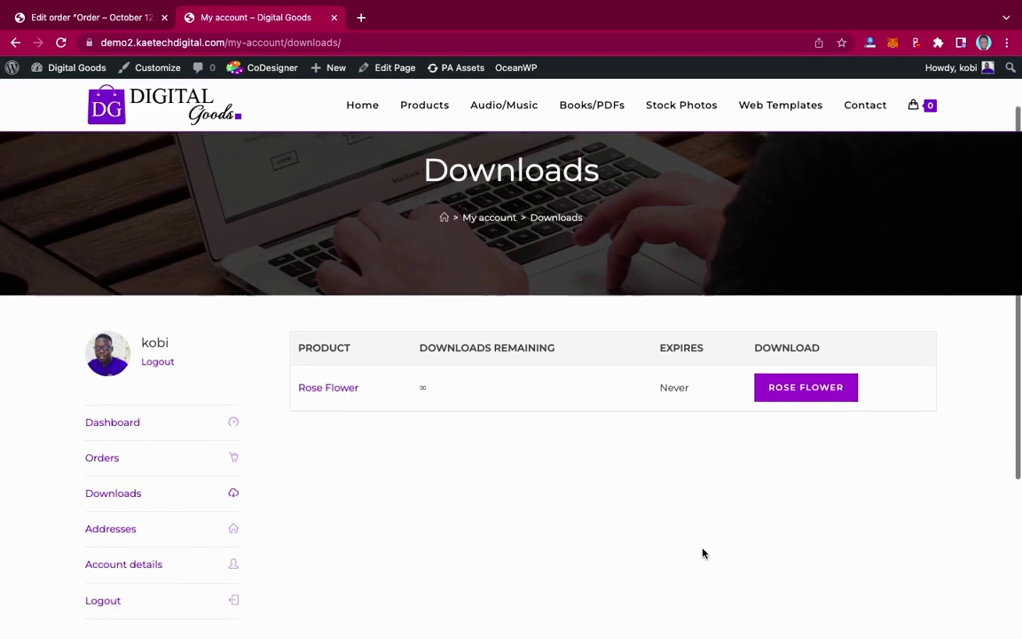
{"action": "scroll", "coordinate": [703, 553], "scroll_direction": "up", "scroll_amount": 5}
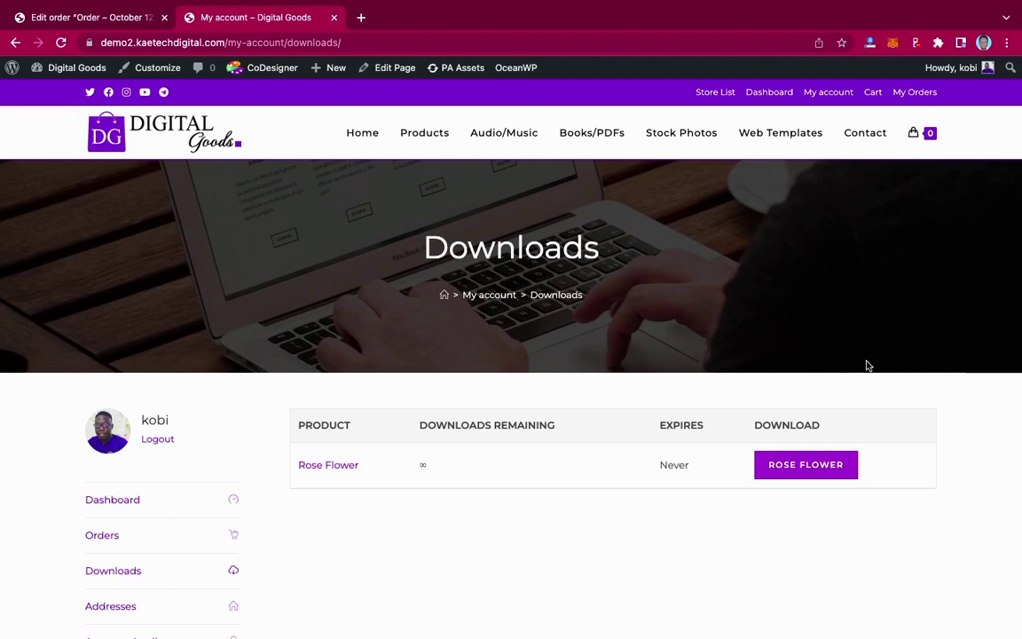
{"action": "scroll", "coordinate": [868, 366], "scroll_direction": "down", "scroll_amount": 1}
{"action": "scroll", "coordinate": [868, 366], "scroll_direction": "down", "scroll_amount": 2}
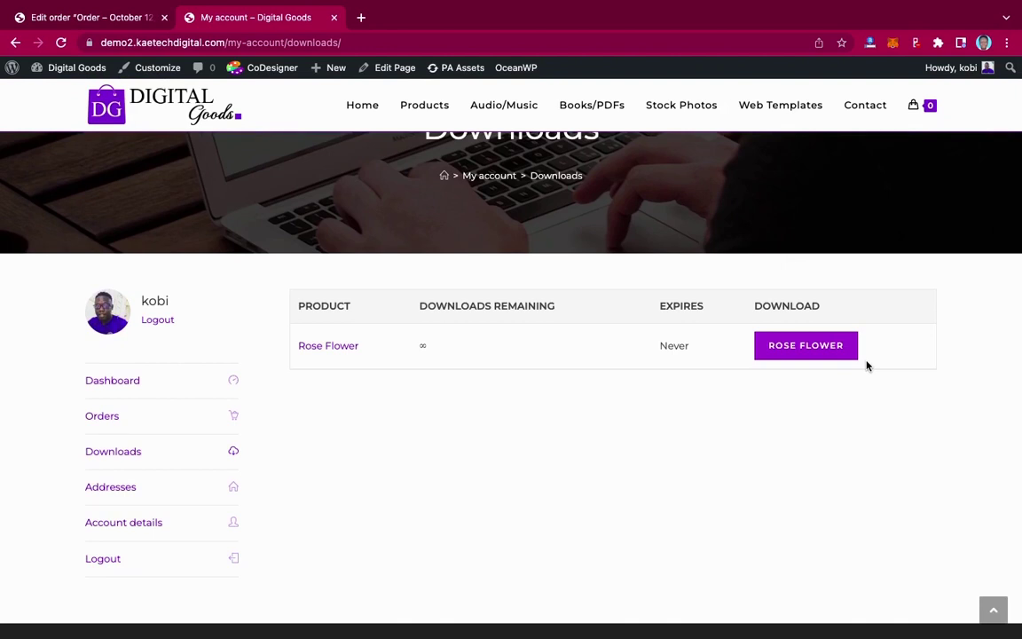
{"action": "scroll", "coordinate": [868, 365], "scroll_direction": "up", "scroll_amount": 3}
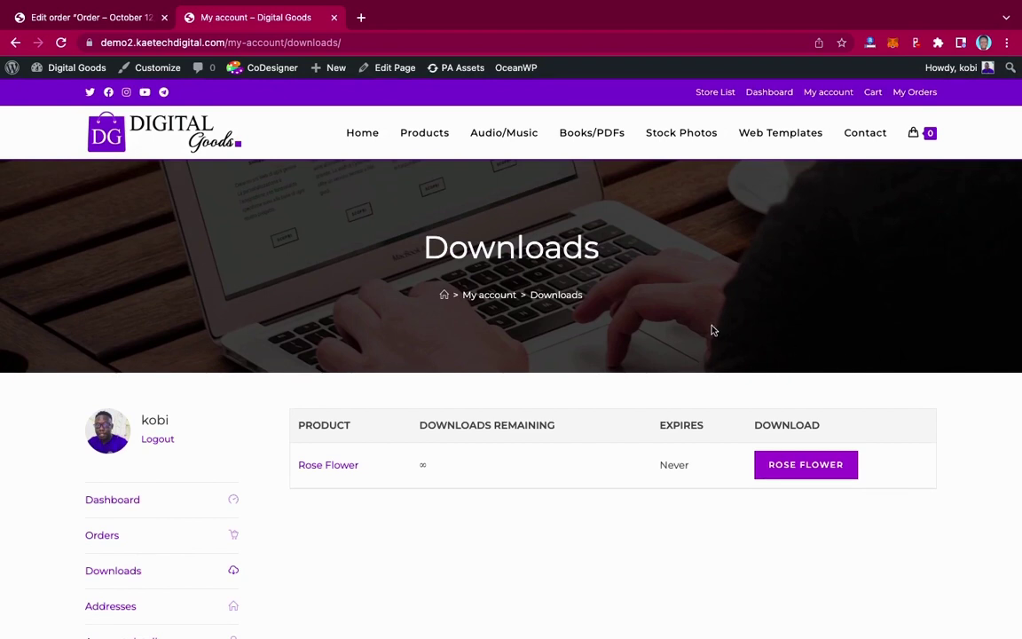
- Review the vendor Dashboard's Sales, Orders and Sales This Month chart: $15.00 sales, $13.50 earnings, 14 pageviews, 1 completed order
{"action": "left_click", "coordinate": [774, 96]}
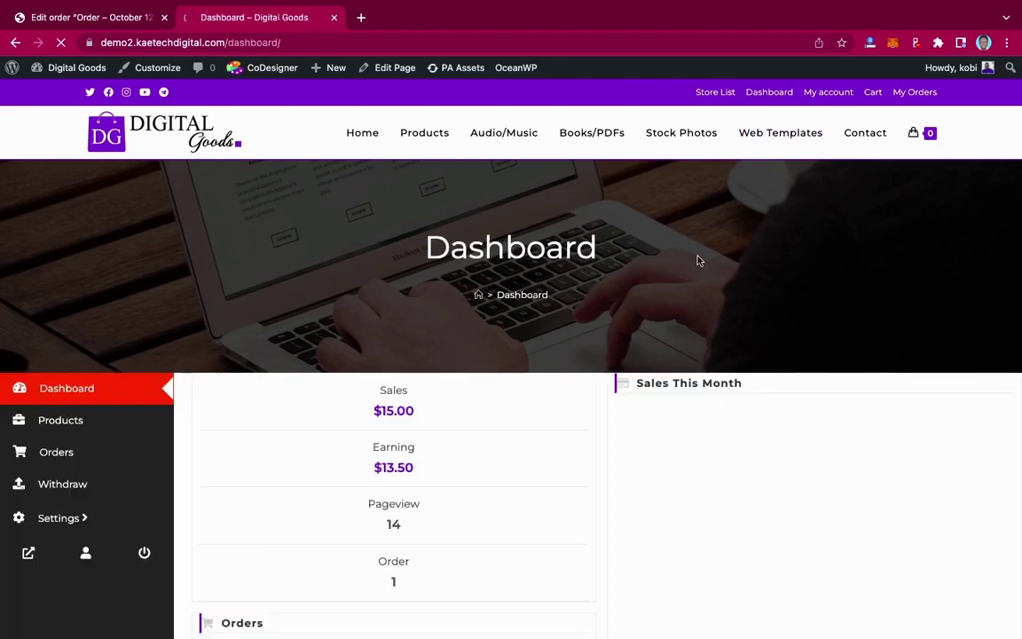
{"action": "scroll", "coordinate": [698, 260], "scroll_direction": "down", "scroll_amount": 4}
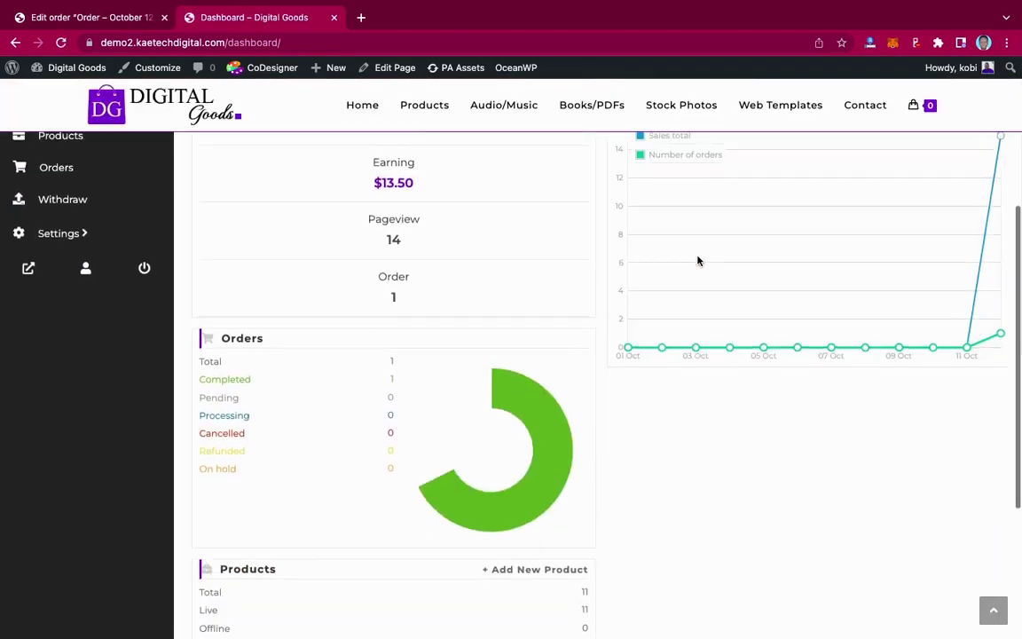
{"action": "scroll", "coordinate": [698, 260], "scroll_direction": "up", "scroll_amount": 2}
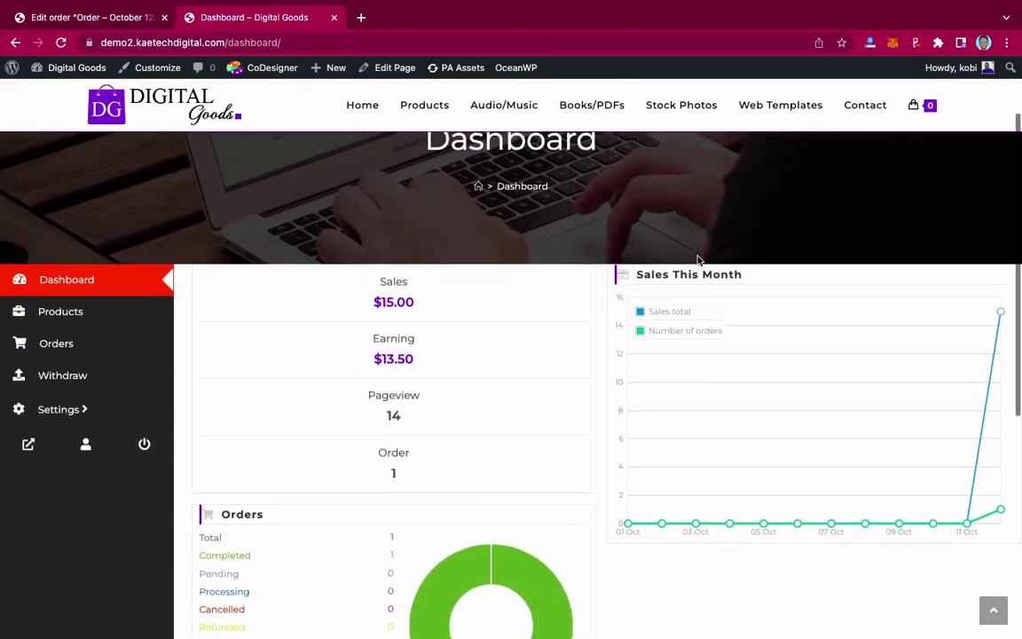
{"action": "scroll", "coordinate": [698, 260], "scroll_direction": "down", "scroll_amount": 2}
{"action": "scroll", "coordinate": [698, 260], "scroll_direction": "down", "scroll_amount": 1}
{"action": "scroll", "coordinate": [698, 260], "scroll_direction": "up", "scroll_amount": 3}
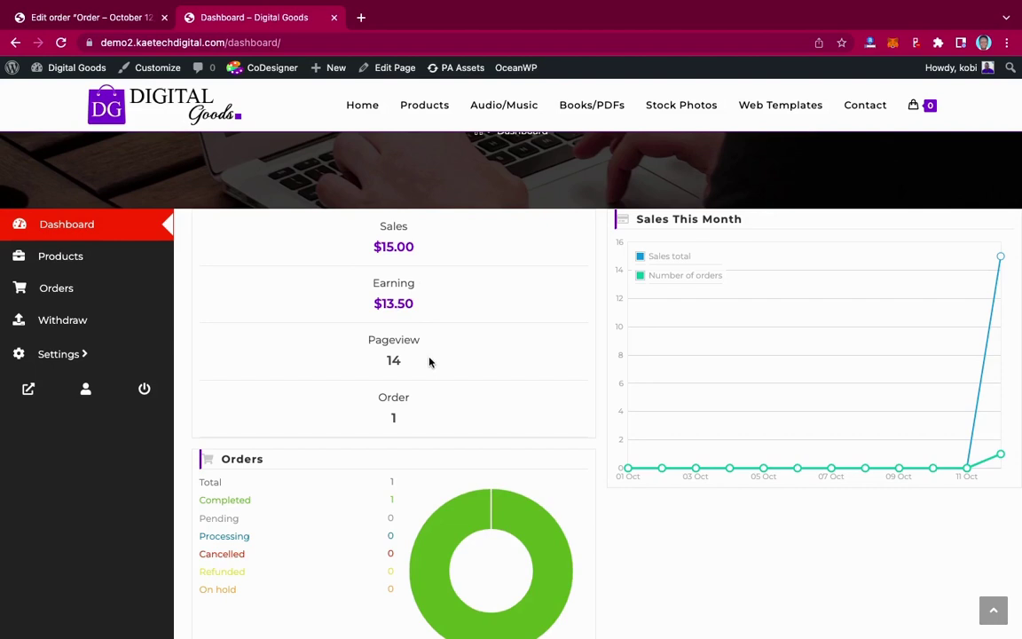
{"action": "scroll", "coordinate": [430, 362], "scroll_direction": "down", "scroll_amount": 5}
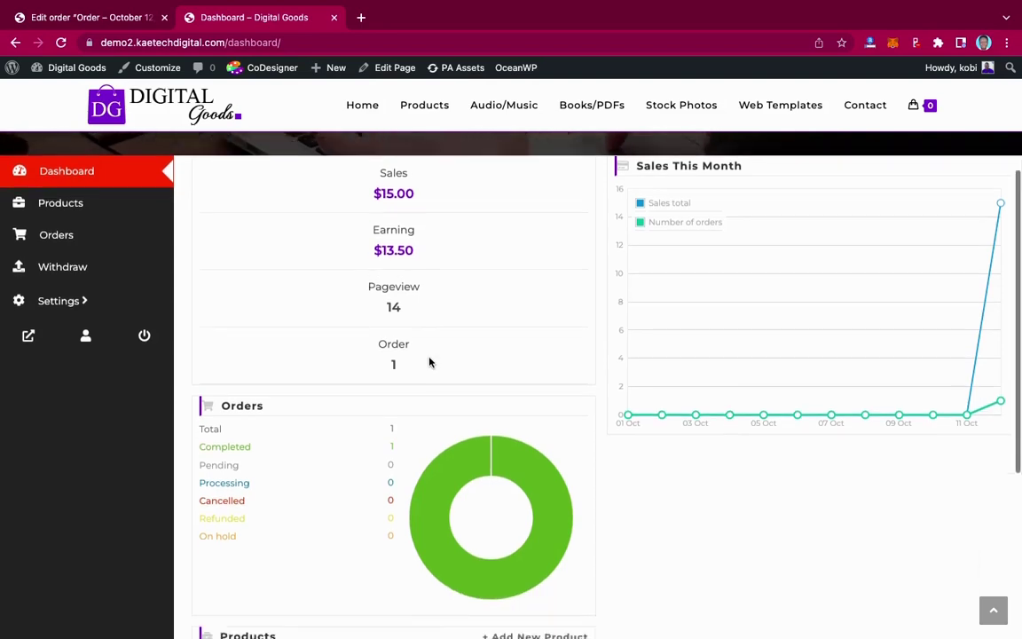
{"action": "scroll", "coordinate": [429, 362], "scroll_direction": "up", "scroll_amount": 5}
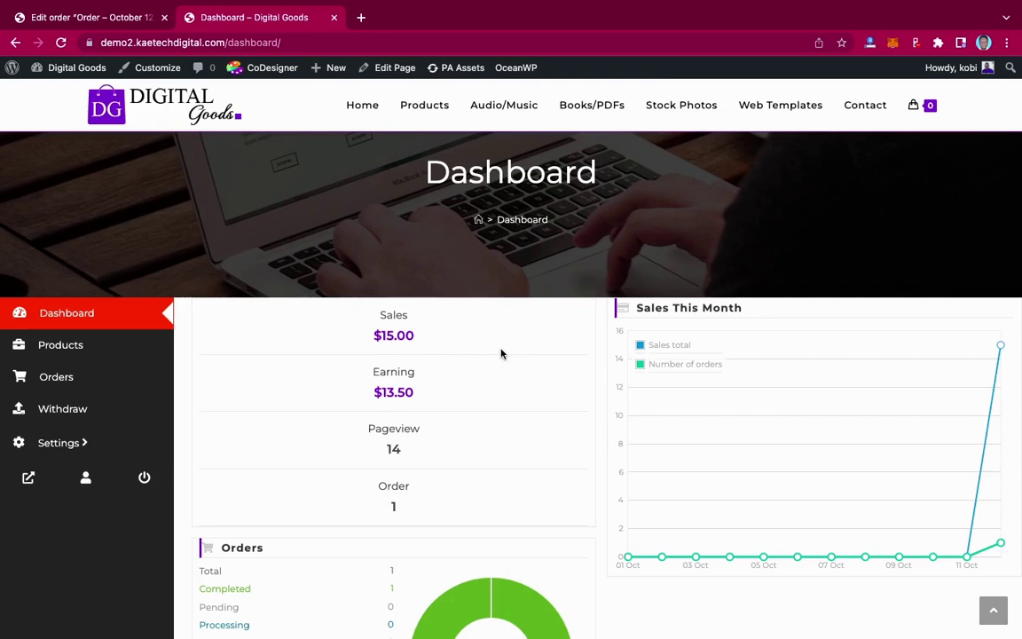
{"action": "scroll", "coordinate": [500, 354], "scroll_direction": "up", "scroll_amount": 2}
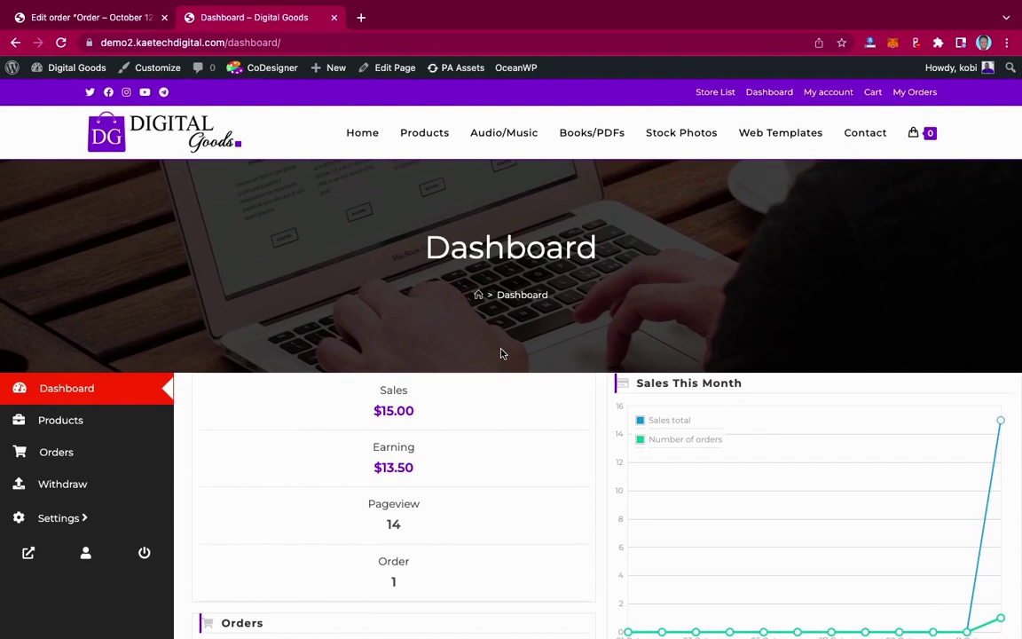